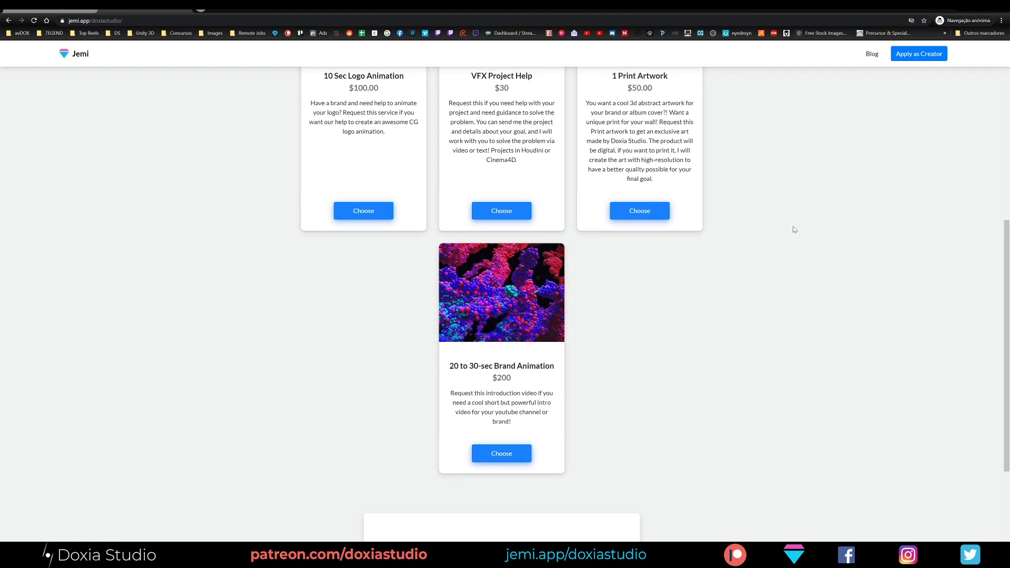
pyautogui.scroll(5, 792, 231)
pyautogui.scroll(2, 831, 219)
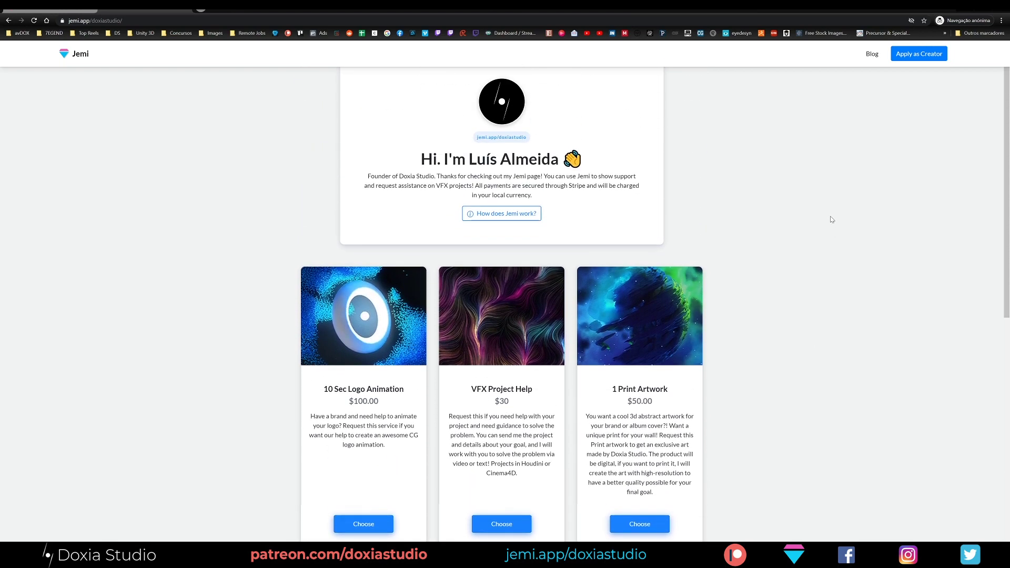
pyautogui.scroll(-2, 142, 155)
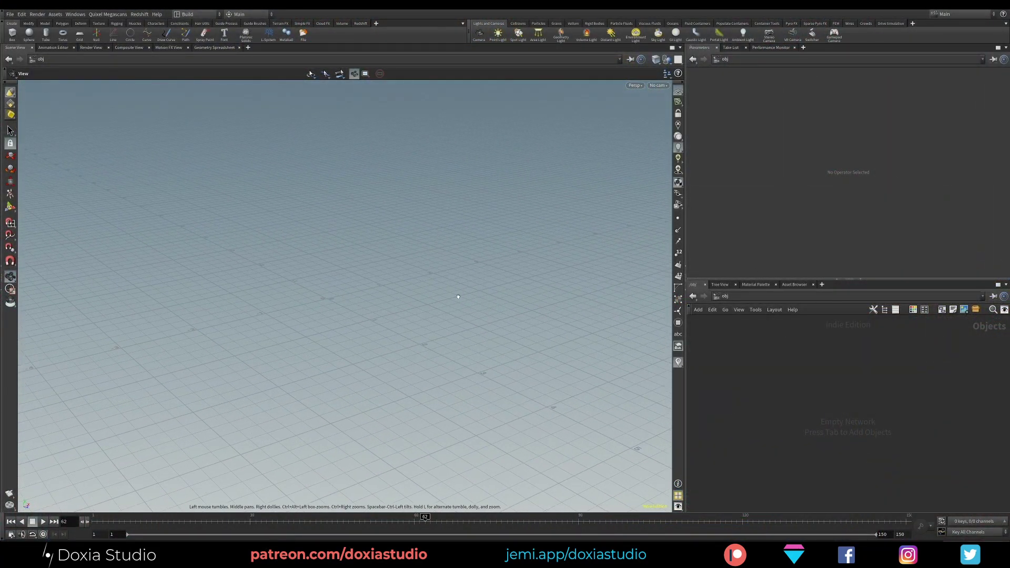
# - Switch to Houdini and add a Geometry object to the empty obj network
pyautogui.press('Tab')
pyautogui.write('geo')
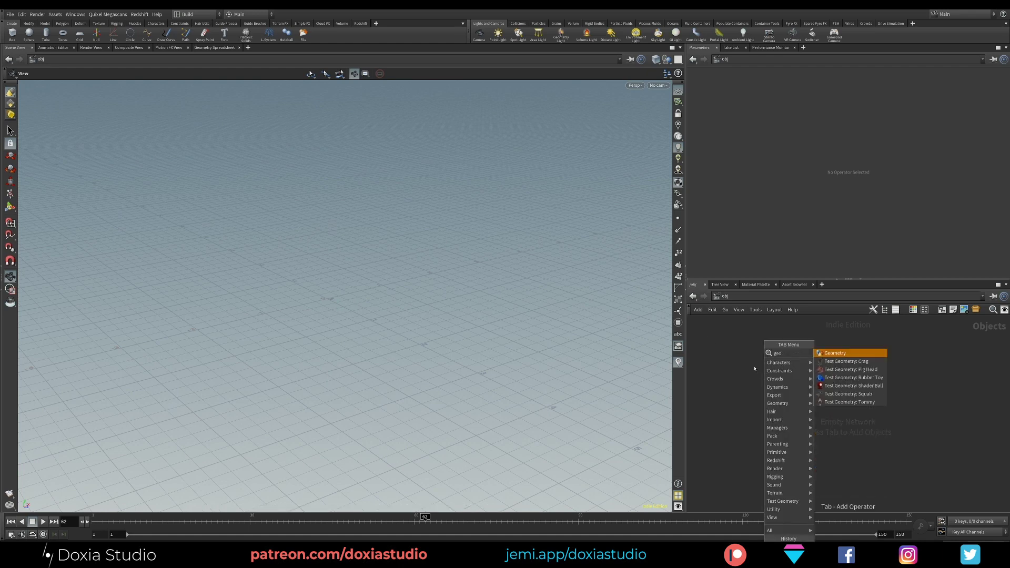
pyautogui.press('Return')
pyautogui.click(773, 351)
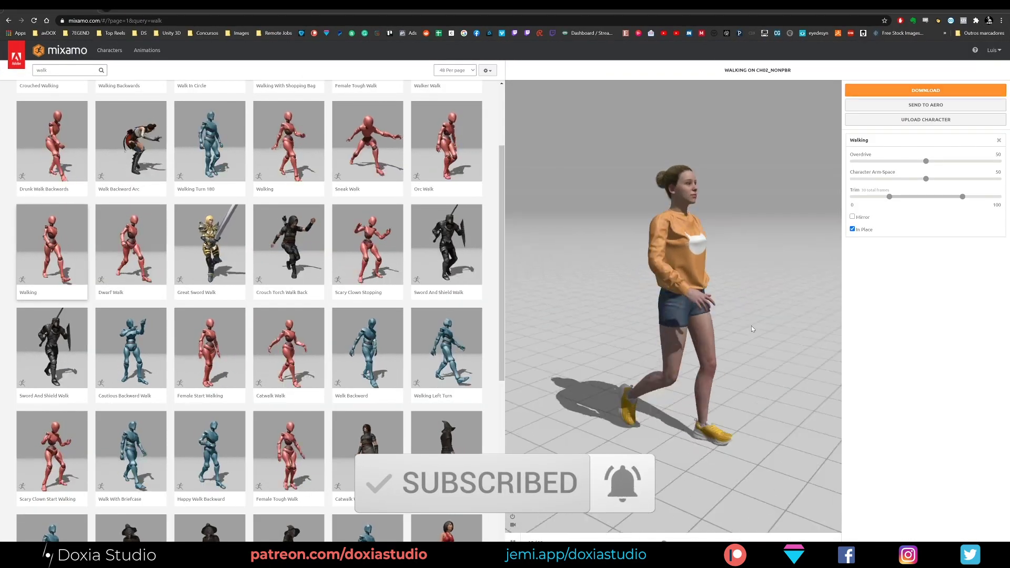
# - Switch to Mixamo, replace the walk search with the Dance genre filter, and search the animations for breakdance
pyautogui.moveTo(751, 326); pyautogui.dragTo(679, 344)
pyautogui.scroll(2, 679, 345)
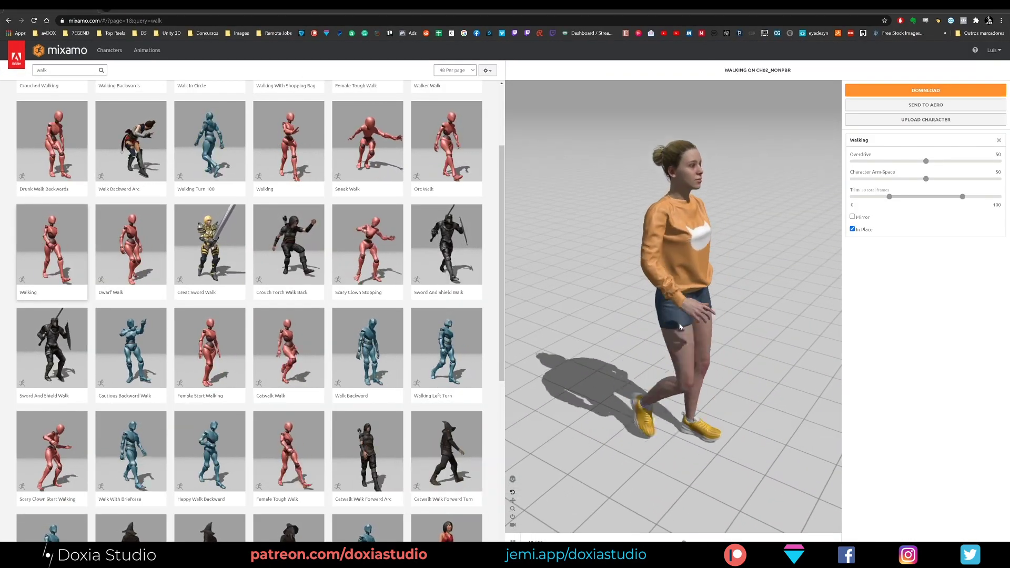
pyautogui.click(52, 70)
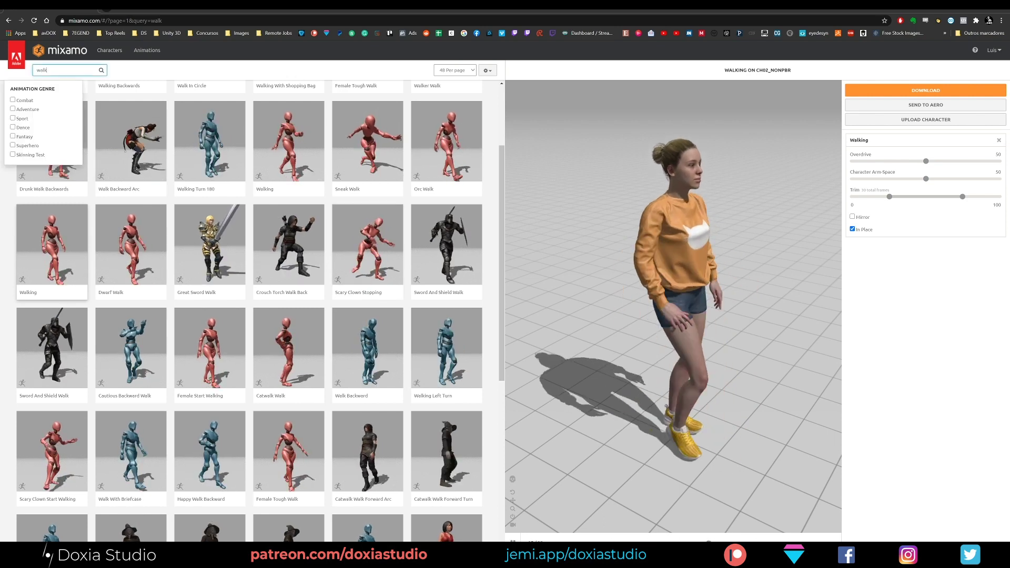
pyautogui.doubleClick(44, 70)
pyautogui.press('BackSpace')
pyautogui.click(13, 126)
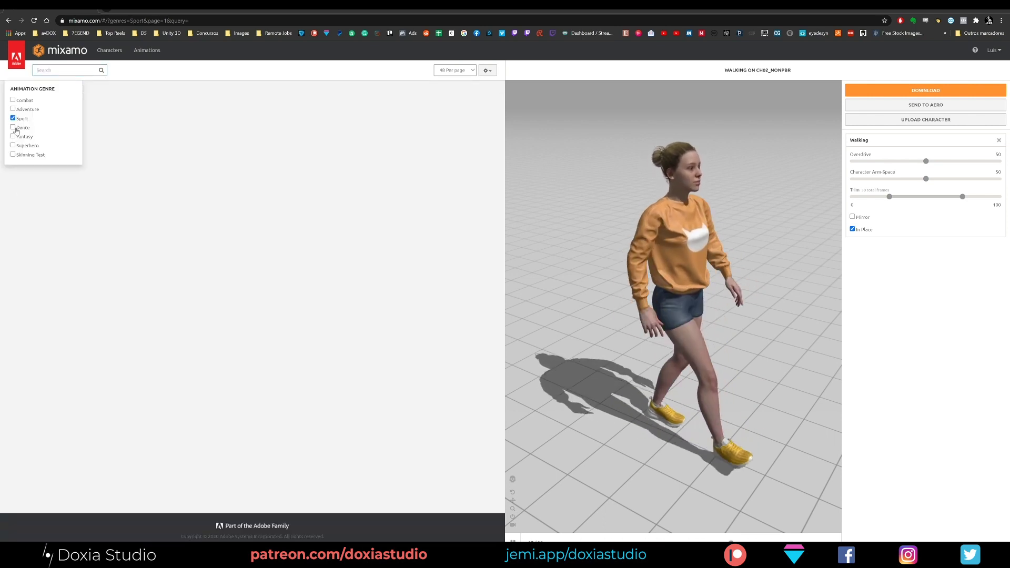
pyautogui.click(42, 69)
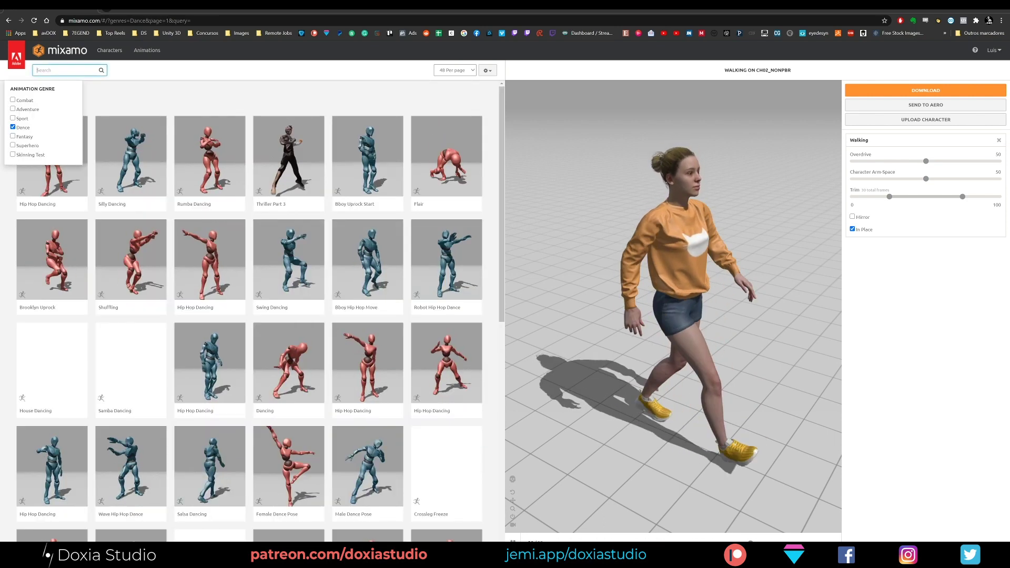
pyautogui.write('breakdance')
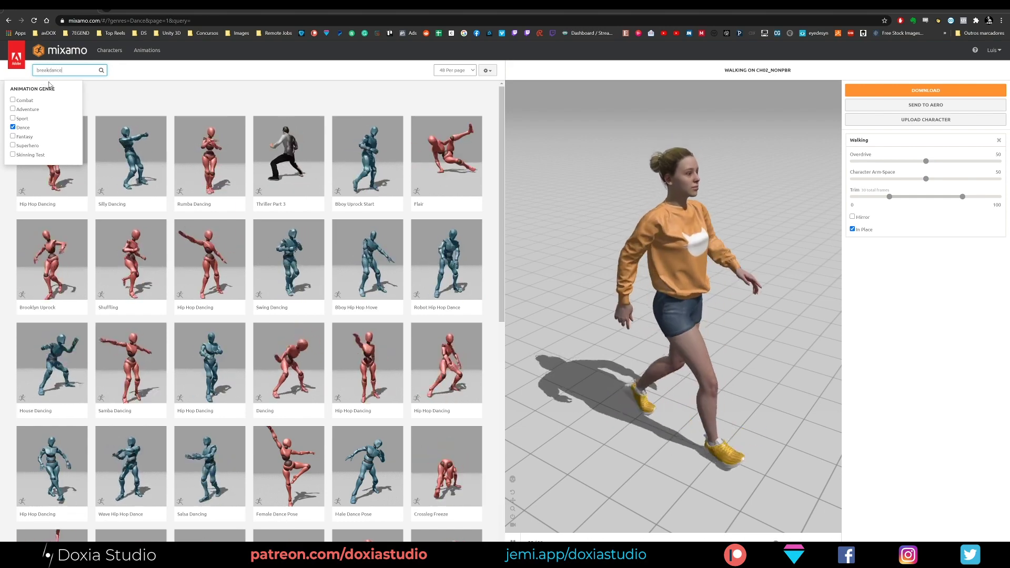
pyautogui.press('Return')
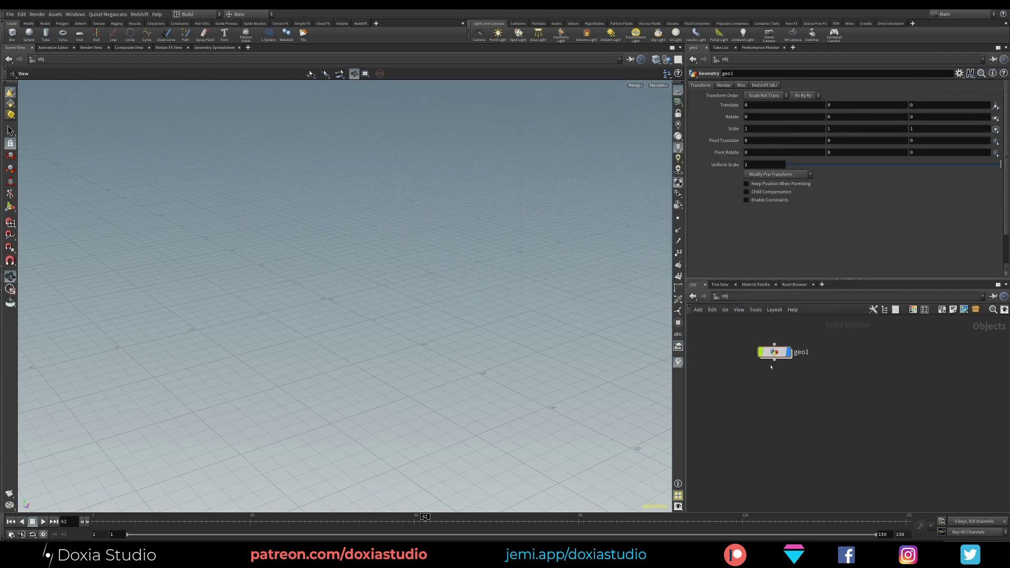
# - Switch back to Houdini and rename the geometry object as dancer
pyautogui.doubleClick(800, 352)
pyautogui.write('d')
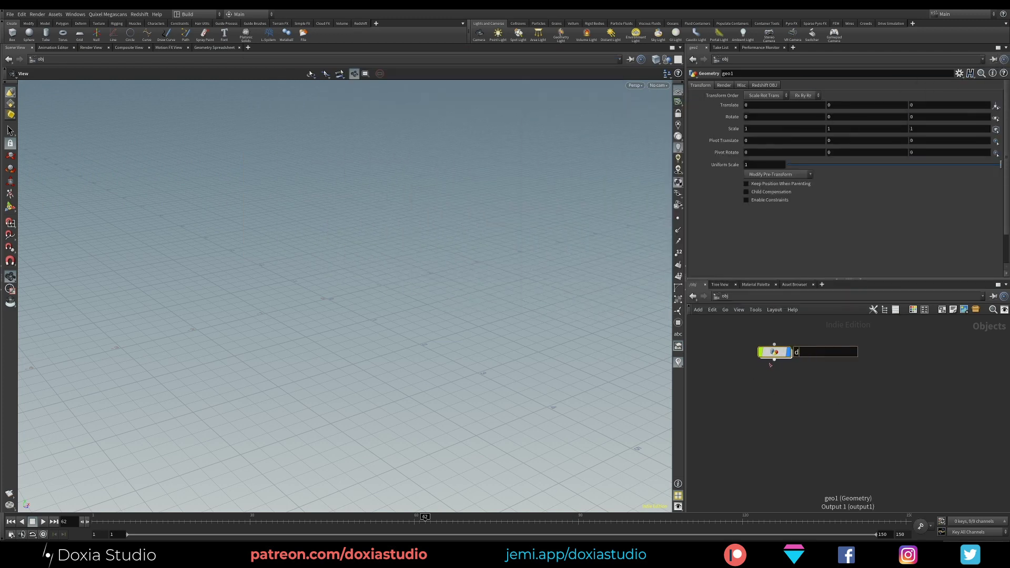
pyautogui.write('ancer')
pyautogui.press('Return')
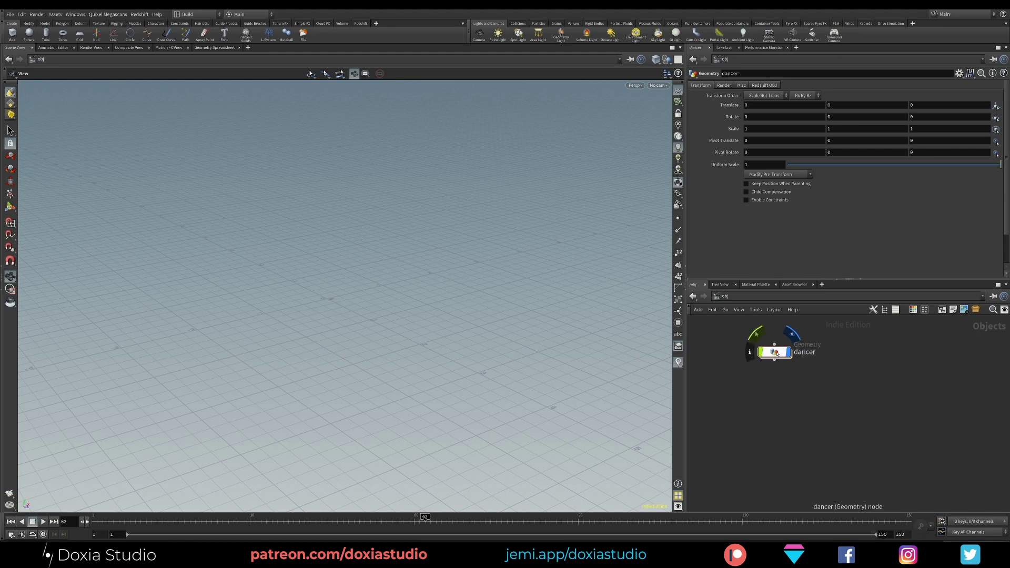
# - Enter the dancer object and place an Agent node in its network
pyautogui.doubleClick(775, 351)
pyautogui.press('Tab')
pyautogui.write('agent')
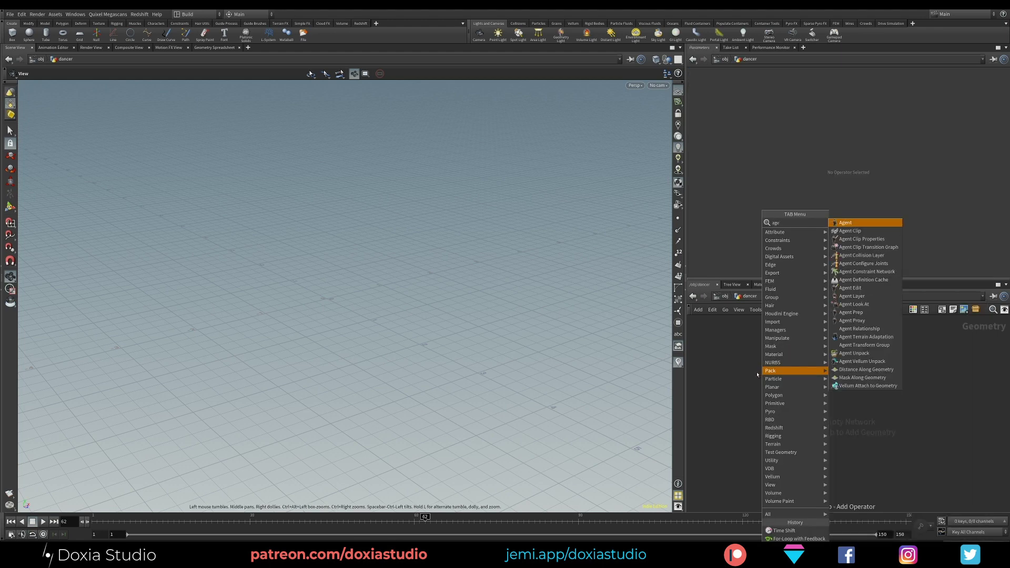
pyautogui.click(867, 223)
pyautogui.click(777, 373)
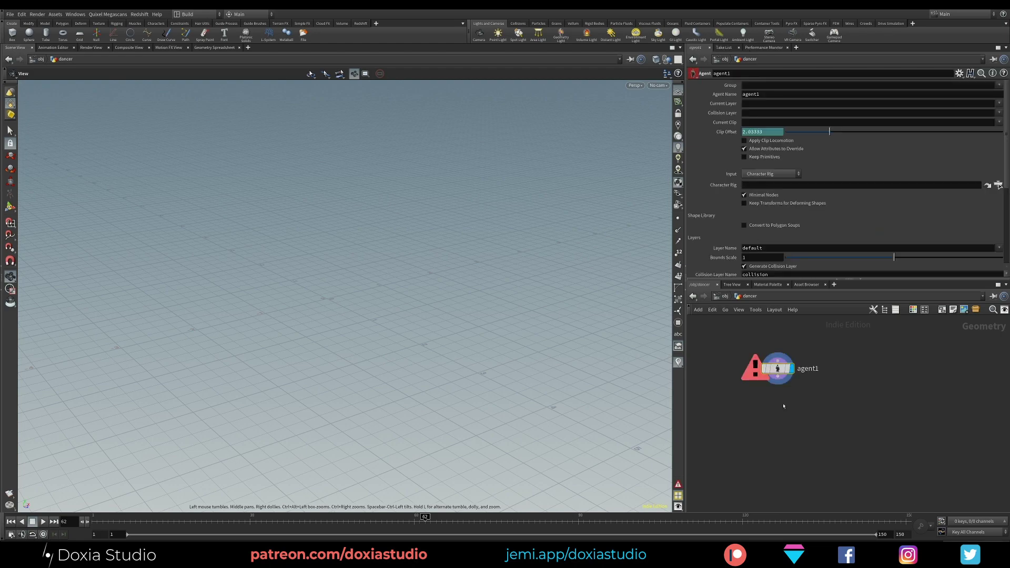
# - Set the agent's input type to FBX and load the file Breakdance Uprock Var 2.fbx from the Mixamo folder
pyautogui.click(771, 174)
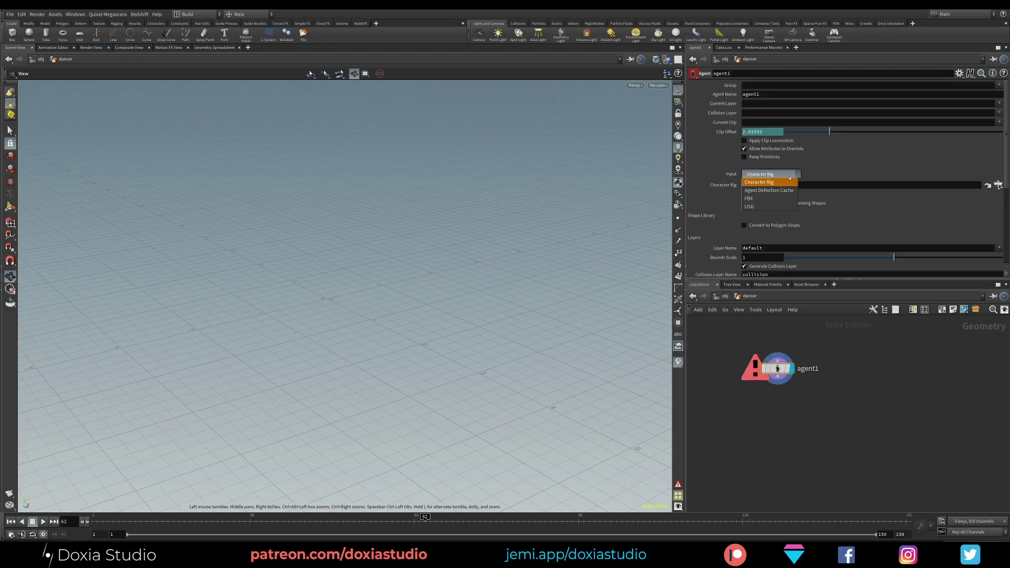
pyautogui.click(771, 196)
pyautogui.click(998, 185)
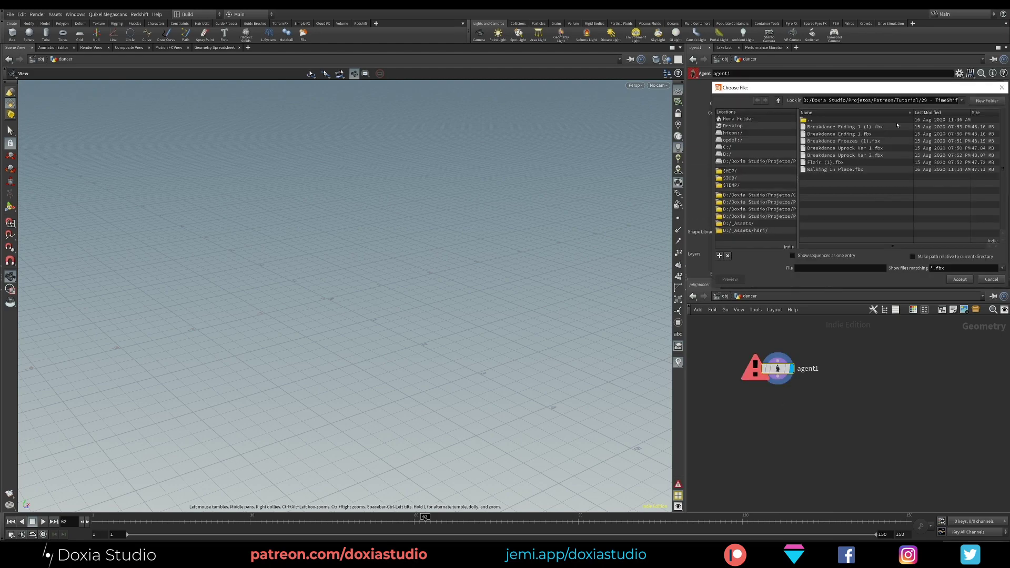
pyautogui.moveTo(879, 85); pyautogui.dragTo(413, 189)
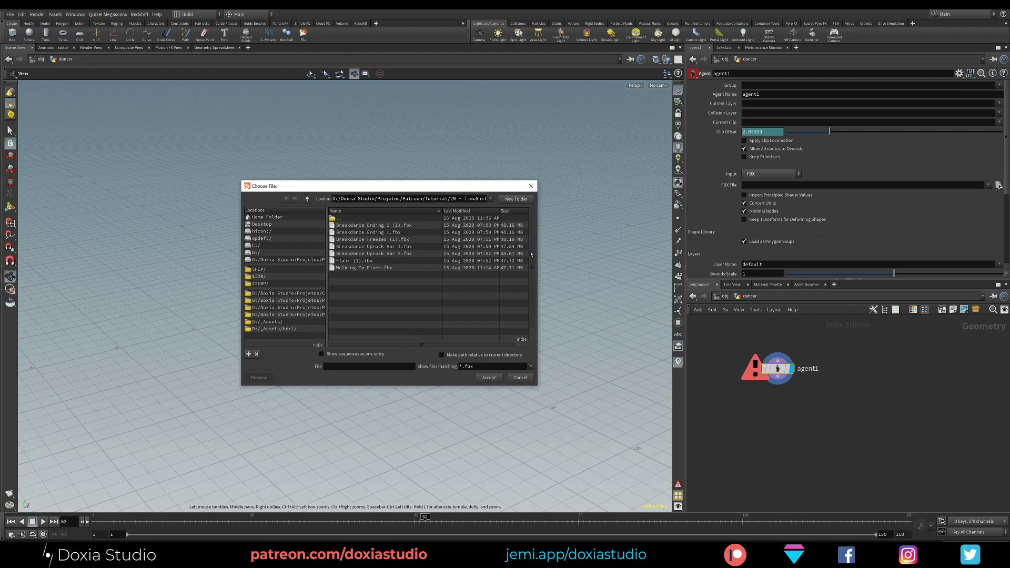
pyautogui.moveTo(537, 254); pyautogui.dragTo(573, 254)
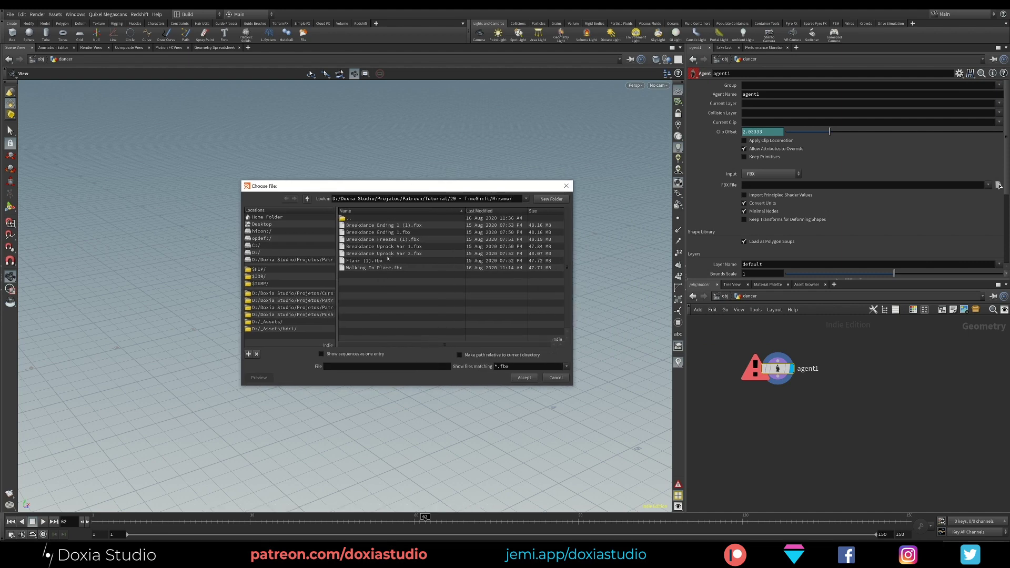
pyautogui.click(412, 255)
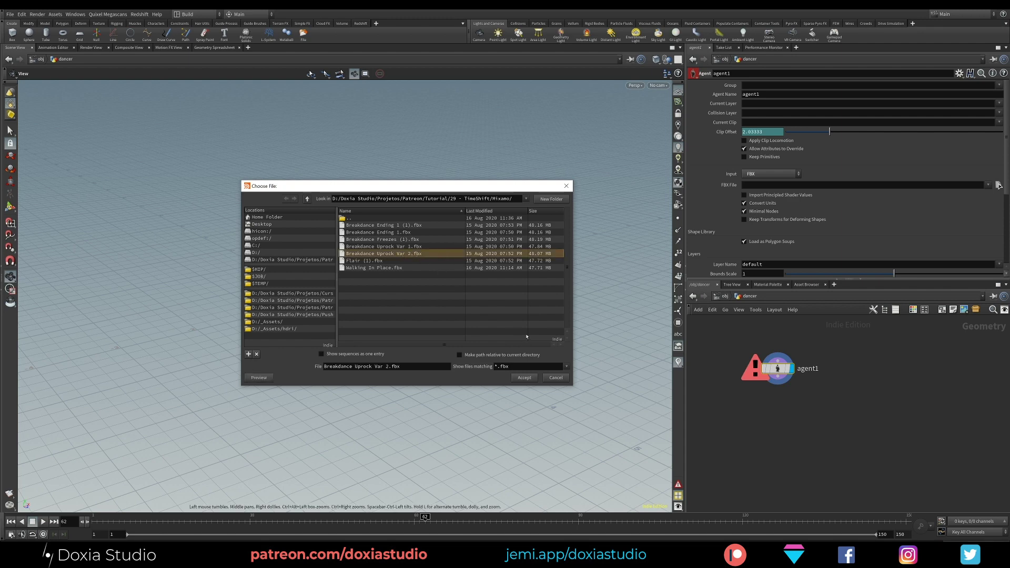
pyautogui.click(526, 377)
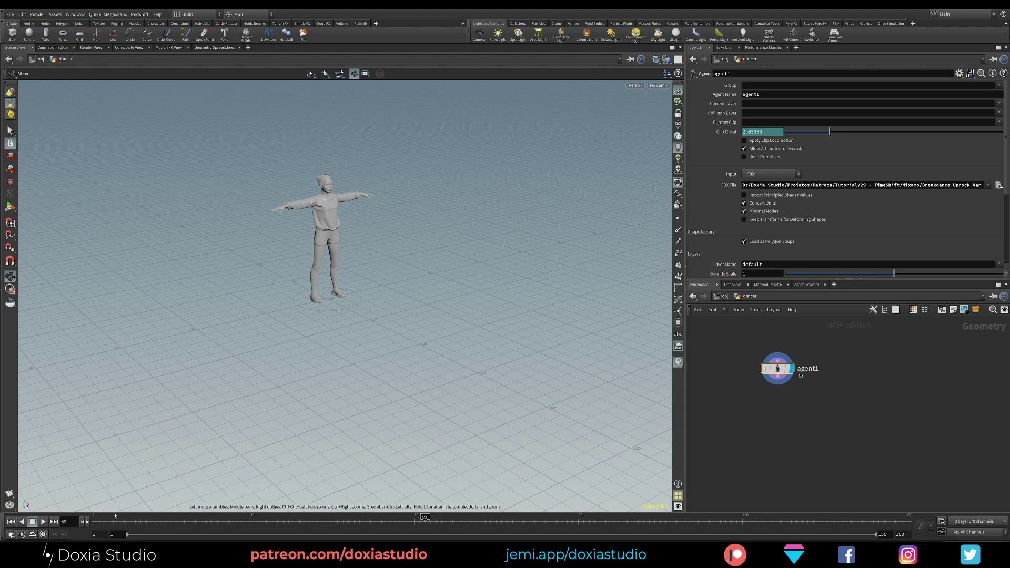
# - Set the agent's current clip to mixamo.com and scrub the timeline to preview the character's motion
pyautogui.moveTo(114, 516); pyautogui.dragTo(381, 517)
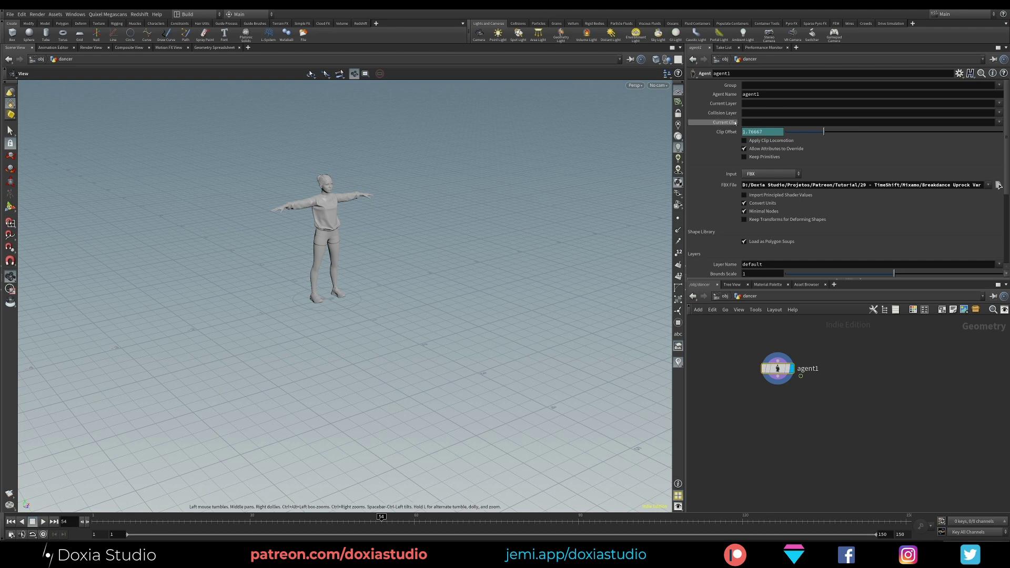
pyautogui.click(999, 123)
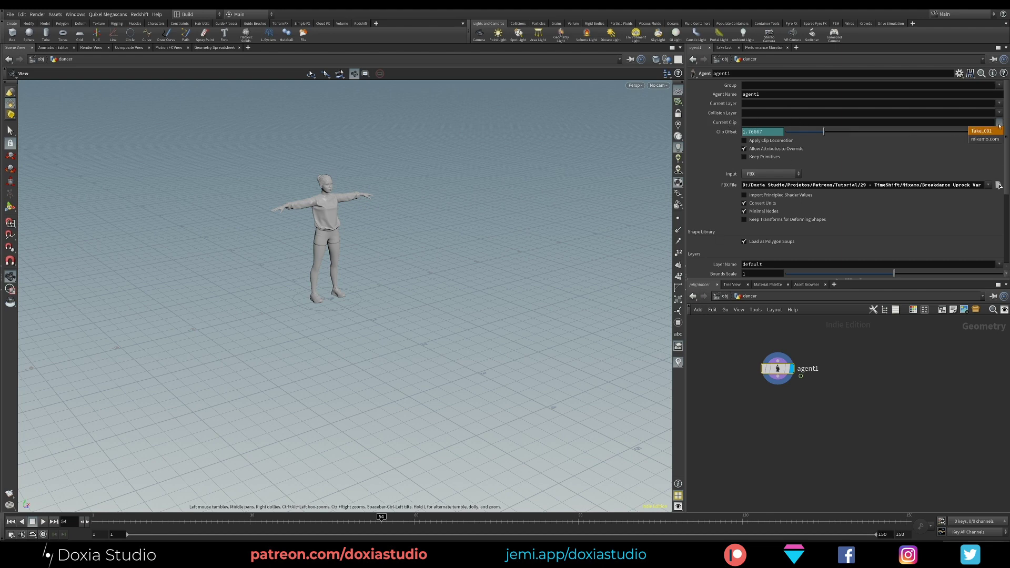
pyautogui.click(984, 139)
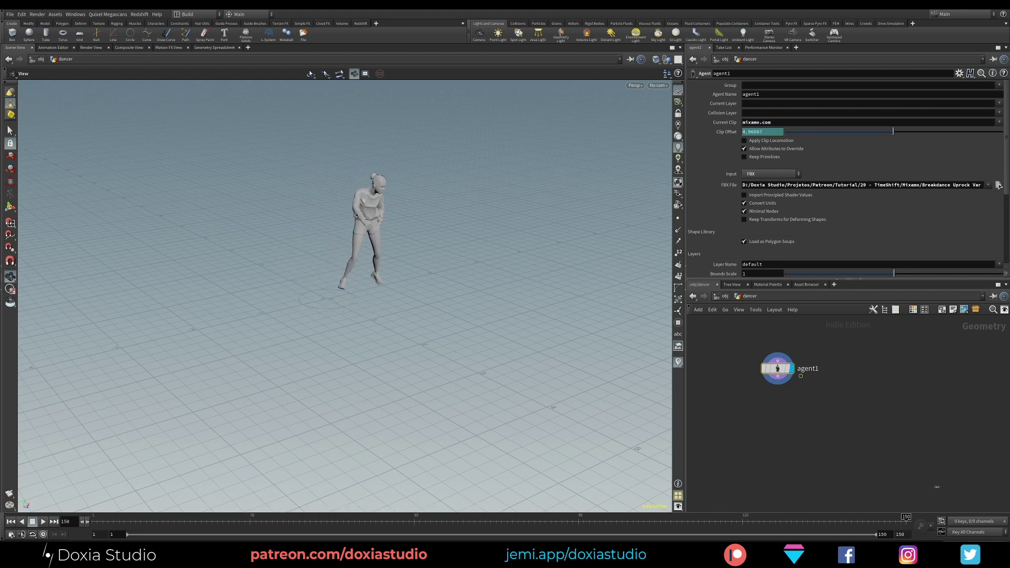
pyautogui.moveTo(90, 508); pyautogui.dragTo(780, 481)
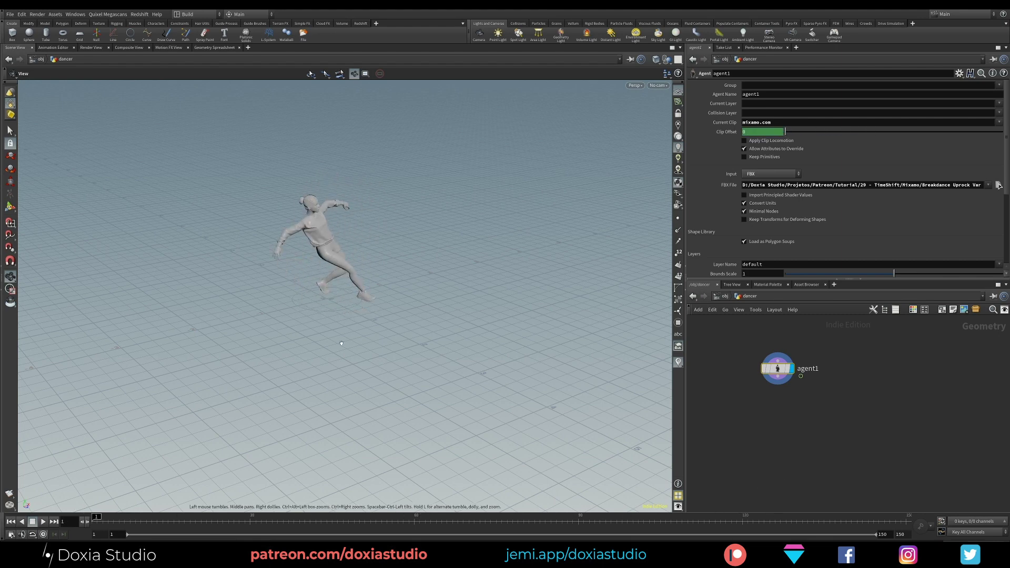
pyautogui.moveTo(768, 367); pyautogui.dragTo(730, 352)
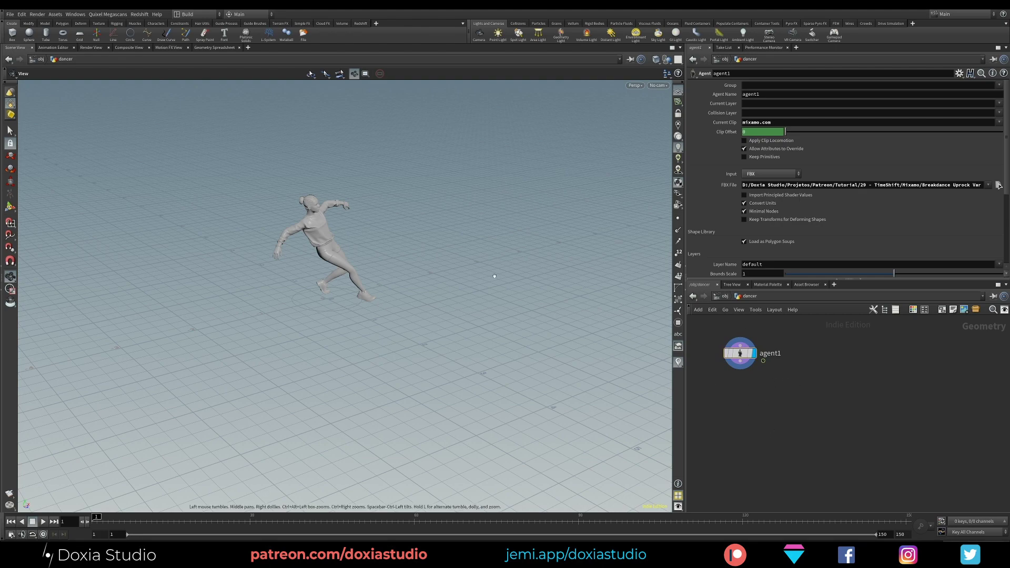
pyautogui.scroll(3, 380, 293)
pyautogui.moveTo(329, 266); pyautogui.dragTo(385, 299, button='middle')
pyautogui.moveTo(385, 298); pyautogui.dragTo(285, 385)
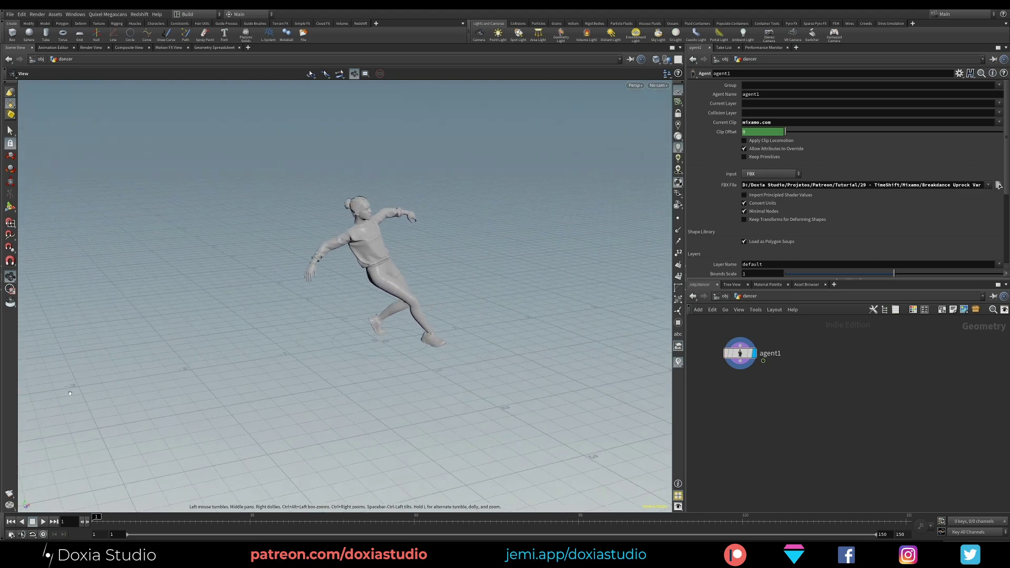
pyautogui.moveTo(346, 317); pyautogui.dragTo(365, 299)
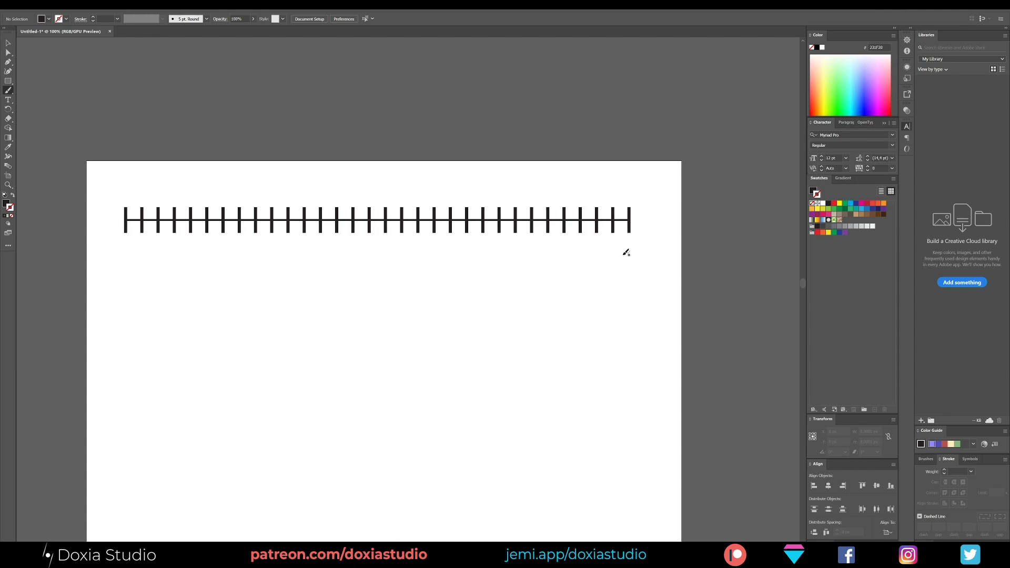
# - Switch to Illustrator and hand-letter the ruler's ends 0 and 150, with an arrow and 60 under the middle tick
pyautogui.moveTo(125, 243)
pyautogui.mouseDown()
pyautogui.moveTo(124, 255)
pyautogui.moveTo(123, 240)
pyautogui.mouseUp()
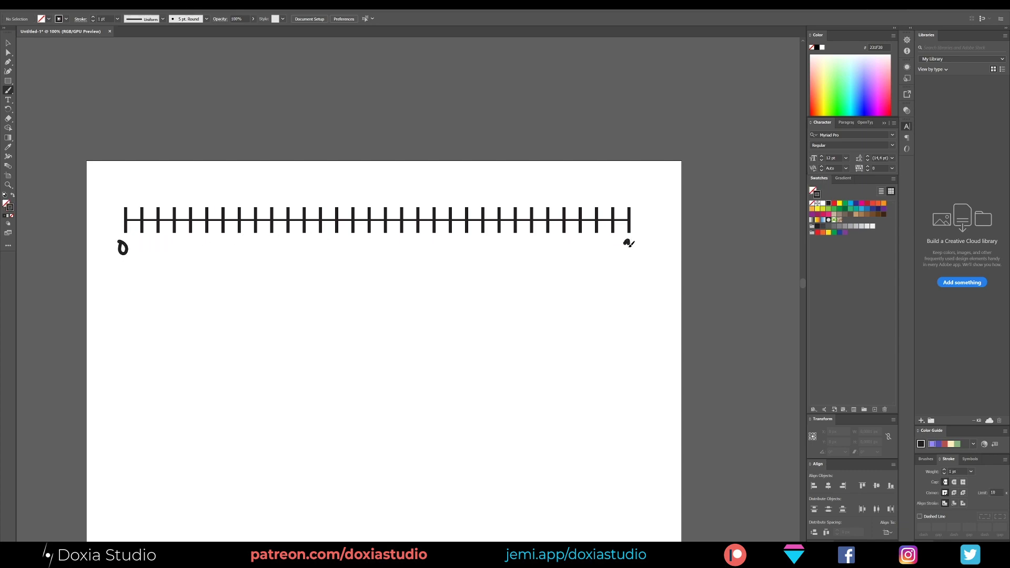
pyautogui.moveTo(630, 237)
pyautogui.mouseDown()
pyautogui.moveTo(631, 252)
pyautogui.moveTo(648, 236)
pyautogui.mouseUp()
pyautogui.moveTo(384, 260)
pyautogui.mouseDown()
pyautogui.moveTo(381, 269)
pyautogui.moveTo(398, 263)
pyautogui.mouseUp()
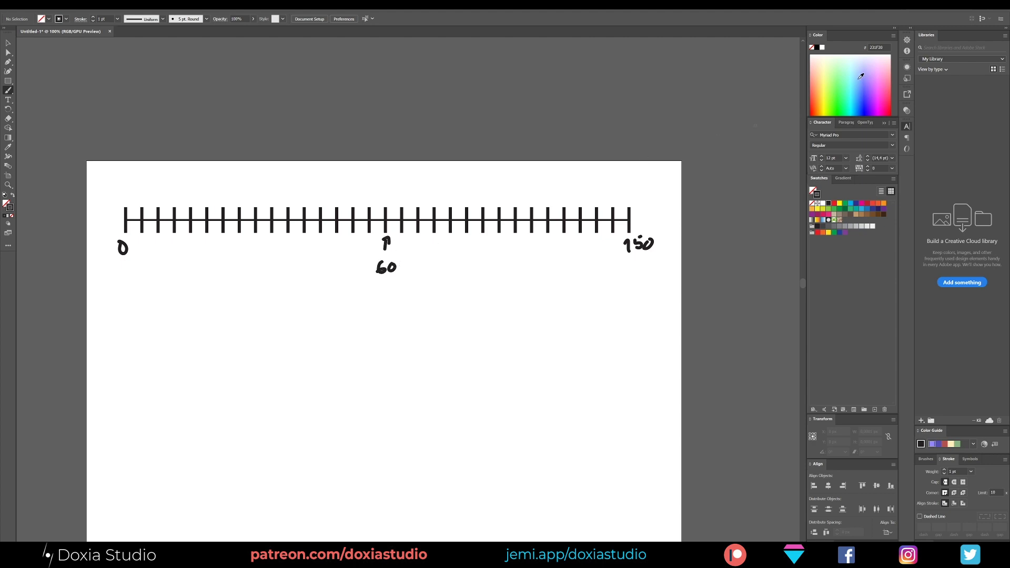
# - Remove the black 60 below the arrow and redraw it with the brush in light purple
pyautogui.click(853, 62)
pyautogui.click(856, 60)
pyautogui.hotkey('ctrl', 'z')
pyautogui.hotkey('ctrl', 'z')
pyautogui.click(862, 65)
pyautogui.moveTo(860, 68); pyautogui.dragTo(865, 66)
pyautogui.moveTo(380, 266)
pyautogui.mouseDown()
pyautogui.moveTo(375, 273)
pyautogui.moveTo(391, 266)
pyautogui.mouseUp()
# - Pick a stronger blue stroke and number the ticks above the ruler, counting backwards from 0 at the arrow's tick
pyautogui.click(864, 92)
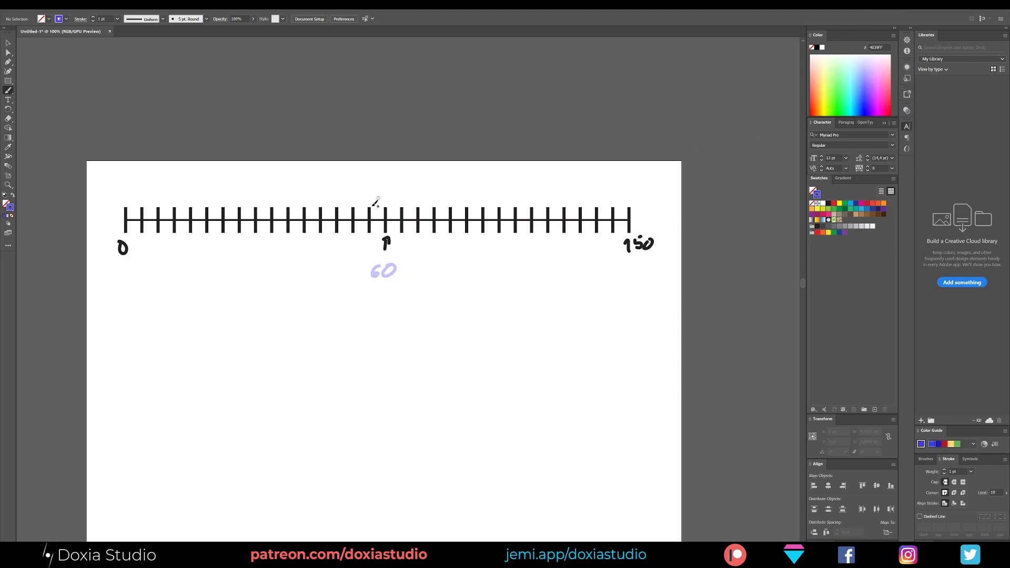
pyautogui.moveTo(386, 191)
pyautogui.mouseDown()
pyautogui.moveTo(356, 203)
pyautogui.moveTo(302, 204)
pyautogui.moveTo(309, 188)
pyautogui.moveTo(275, 196)
pyautogui.mouseUp()
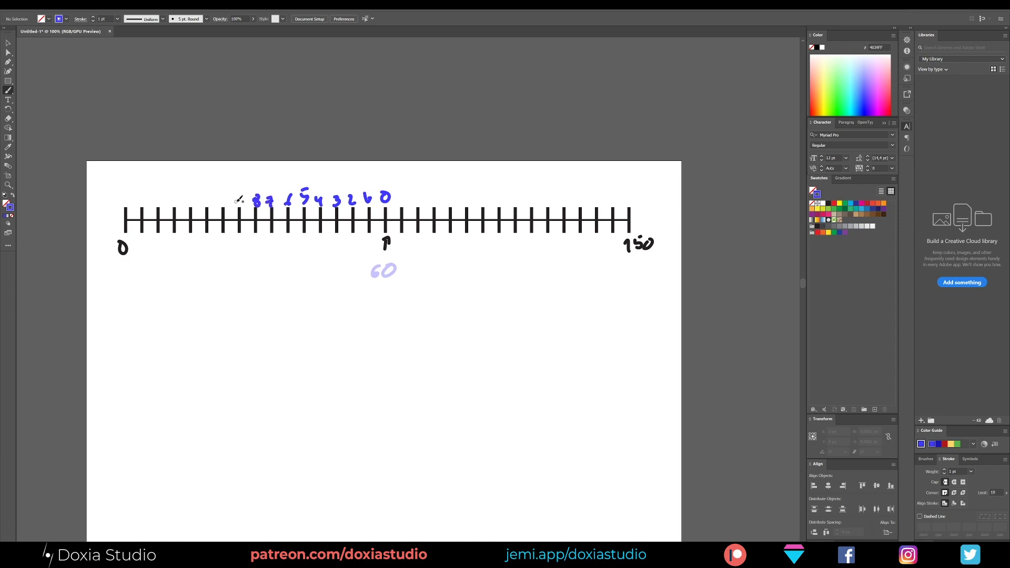
pyautogui.moveTo(240, 195)
pyautogui.mouseDown()
pyautogui.moveTo(238, 210)
pyautogui.moveTo(224, 193)
pyautogui.moveTo(221, 205)
pyautogui.moveTo(230, 195)
pyautogui.mouseUp()
pyautogui.moveTo(215, 230)
pyautogui.mouseDown()
pyautogui.moveTo(226, 242)
pyautogui.moveTo(345, 245)
pyautogui.moveTo(393, 241)
pyautogui.moveTo(391, 233)
pyautogui.mouseUp()
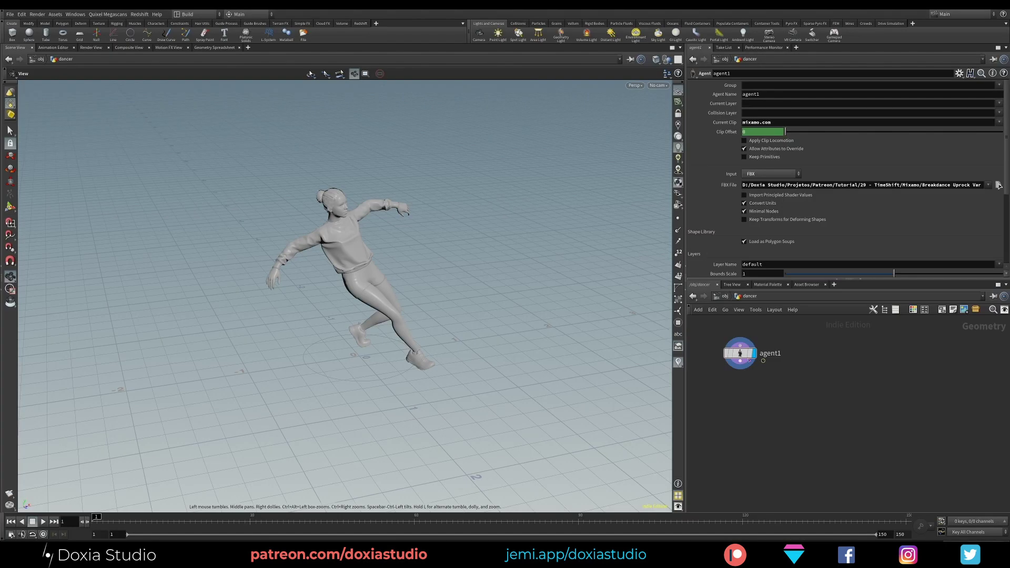
# - Add a Time Shift node fed by agent1 and place it below and to the agent's right
pyautogui.moveTo(741, 353); pyautogui.dragTo(759, 342)
pyautogui.scroll(-2, 771, 391)
pyautogui.moveTo(752, 392); pyautogui.dragTo(829, 412, button='middle')
pyautogui.scroll(3, 828, 389)
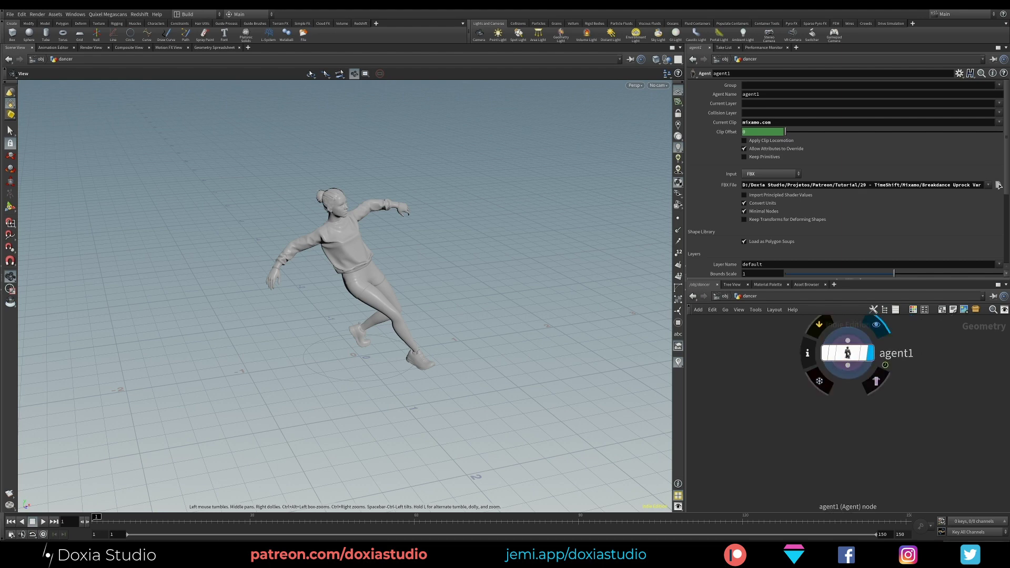
pyautogui.moveTo(847, 353); pyautogui.dragTo(835, 347)
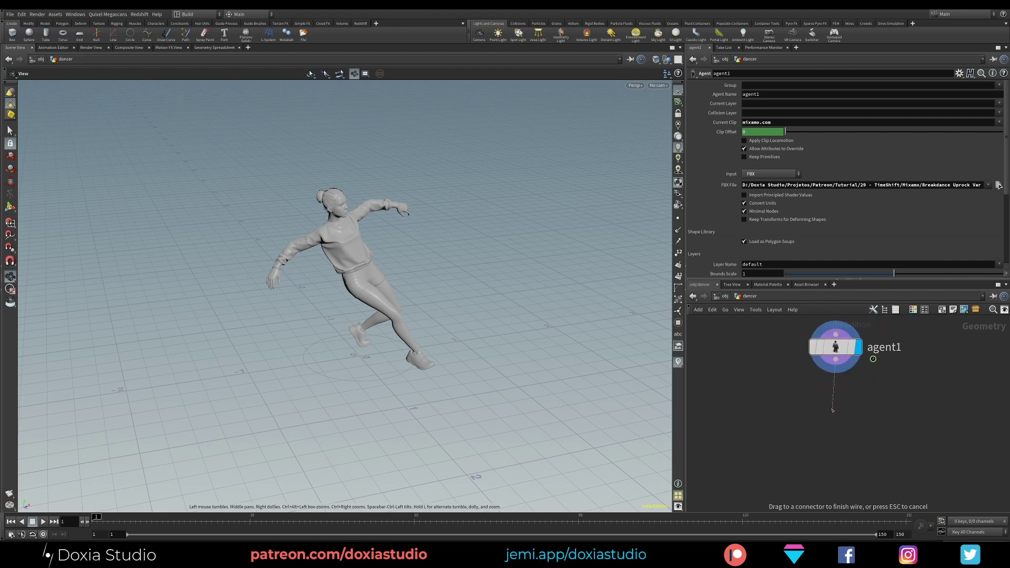
pyautogui.click(835, 360)
pyautogui.click(828, 414)
pyautogui.write('time')
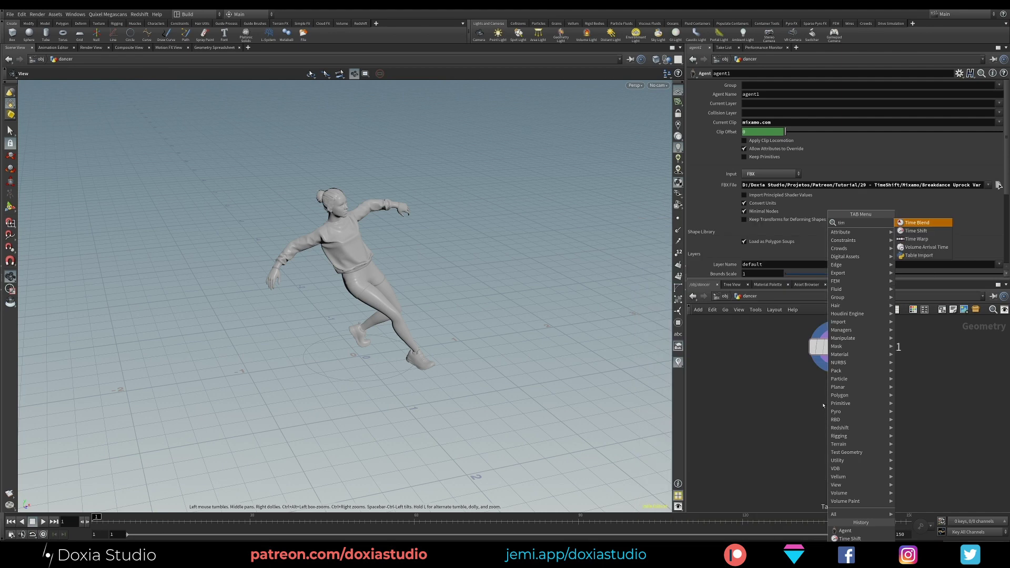
pyautogui.click(916, 231)
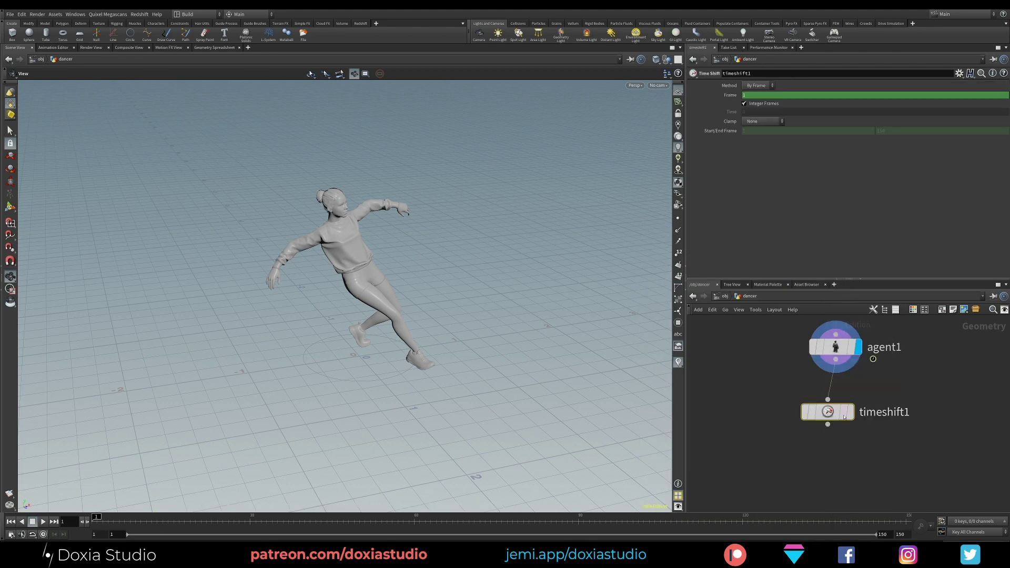
pyautogui.moveTo(827, 412); pyautogui.dragTo(912, 410)
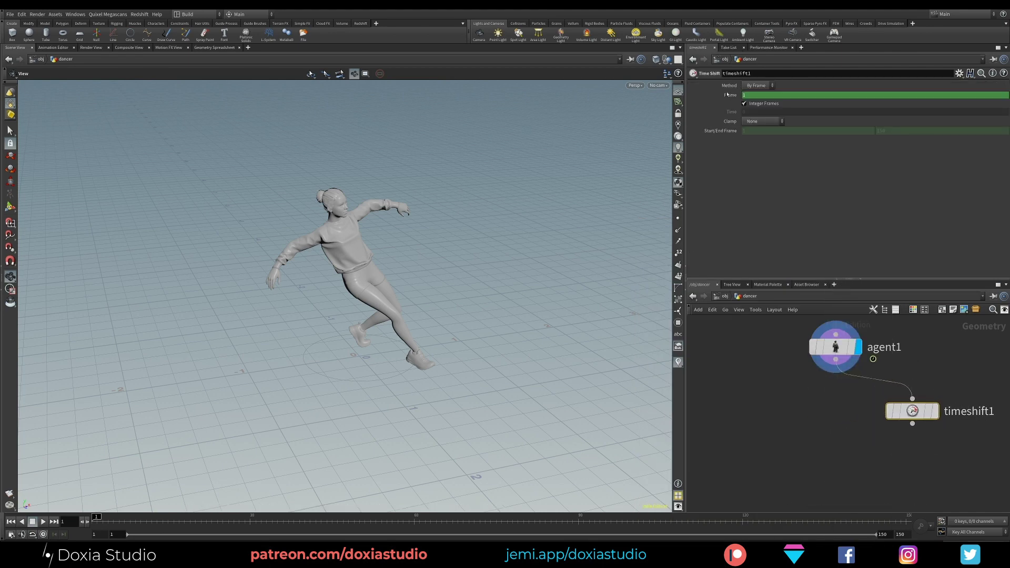
# - Set the Time Shift's frame expression to $F-5 and make that node the displayed one
pyautogui.click(728, 95)
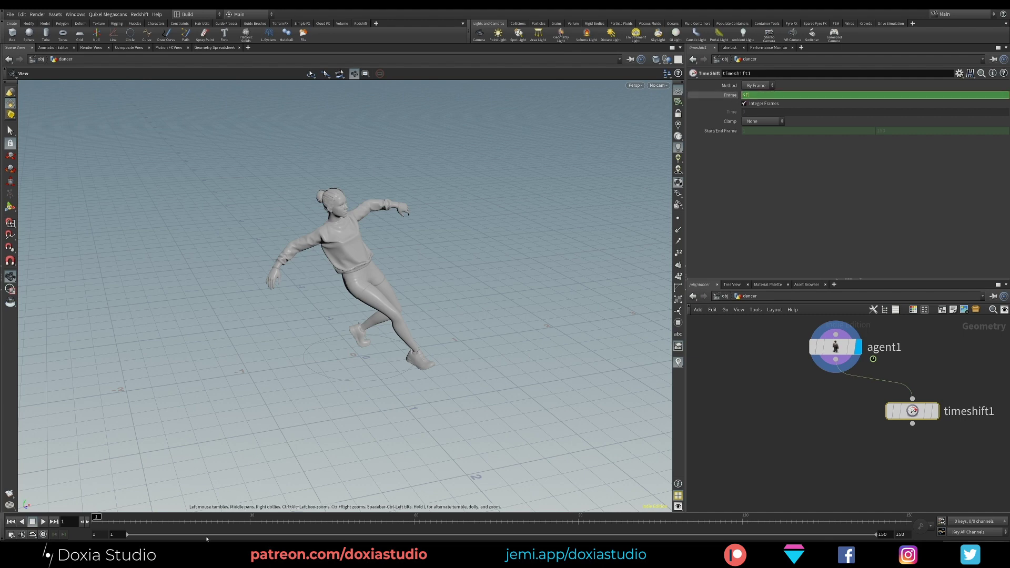
pyautogui.moveTo(257, 520); pyautogui.dragTo(250, 521)
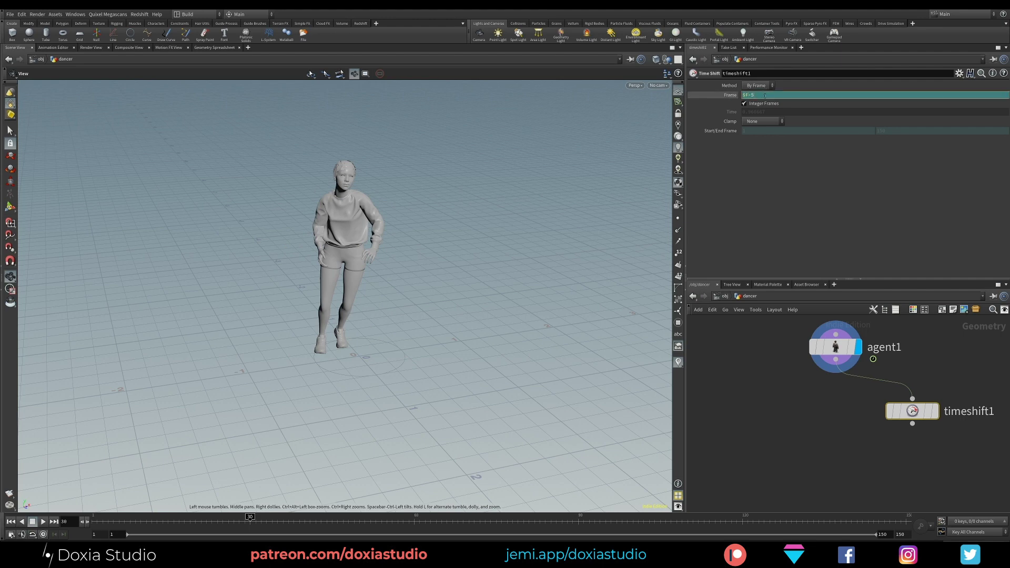
pyautogui.press('Return')
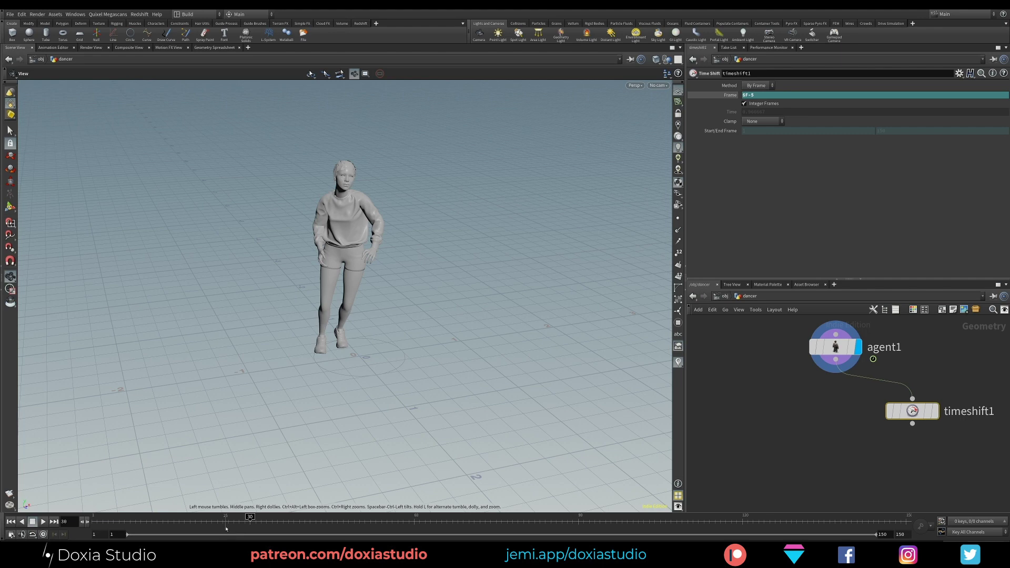
pyautogui.click(730, 94)
pyautogui.moveTo(945, 419)
pyautogui.click(941, 382)
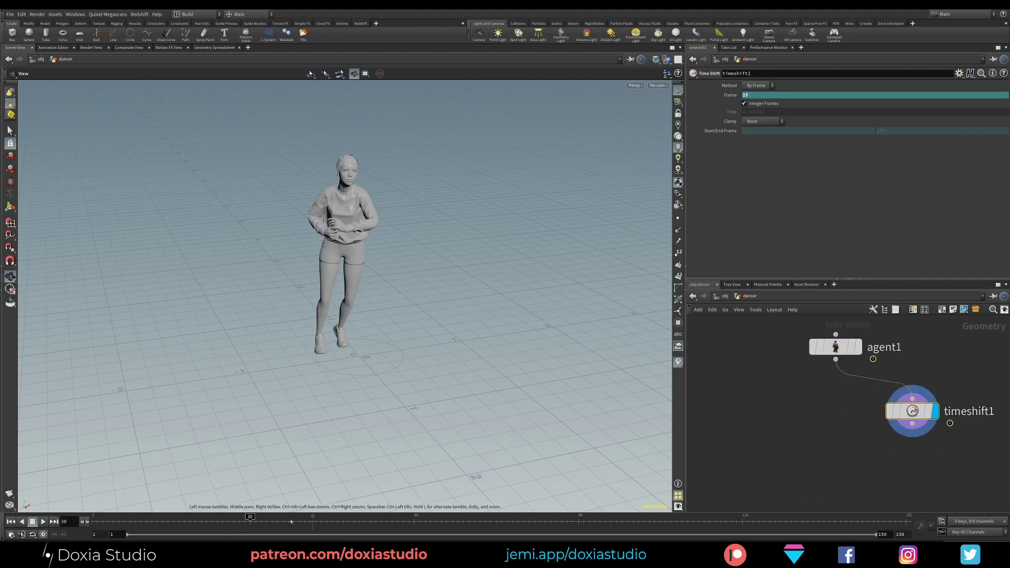
# - Scrub the timeline to compare the current frame with the shifted one, checking the Frame parameter's value and expression
pyautogui.moveTo(251, 522)
pyautogui.mouseDown()
pyautogui.moveTo(266, 523)
pyautogui.moveTo(253, 524)
pyautogui.mouseUp()
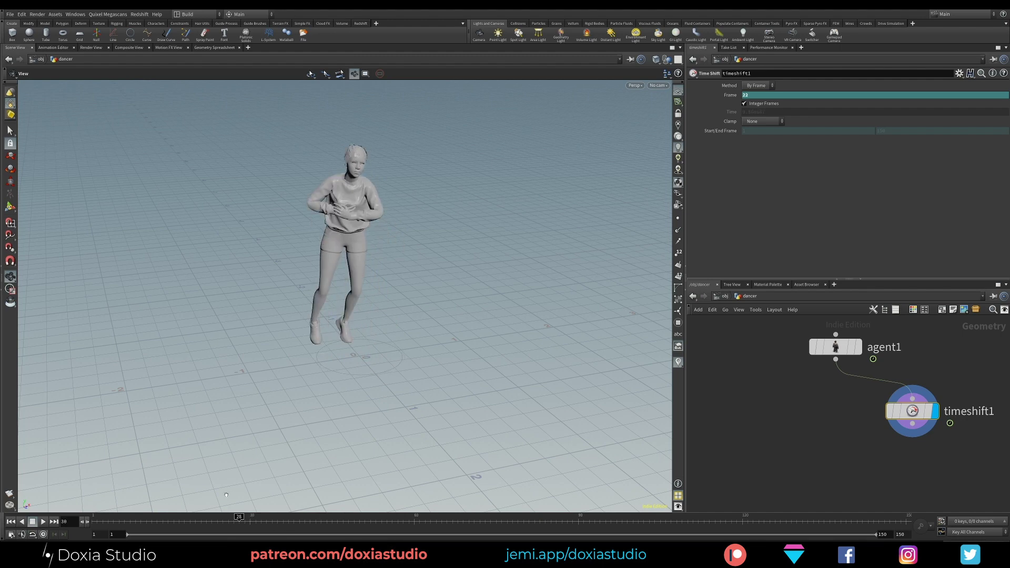
pyautogui.click(731, 94)
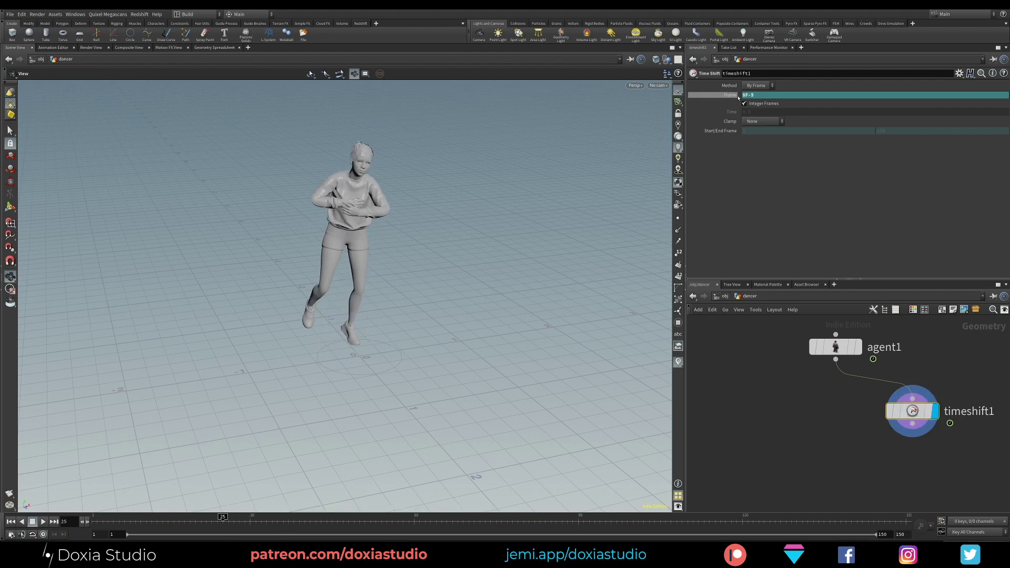
pyautogui.moveTo(223, 522); pyautogui.dragTo(381, 521)
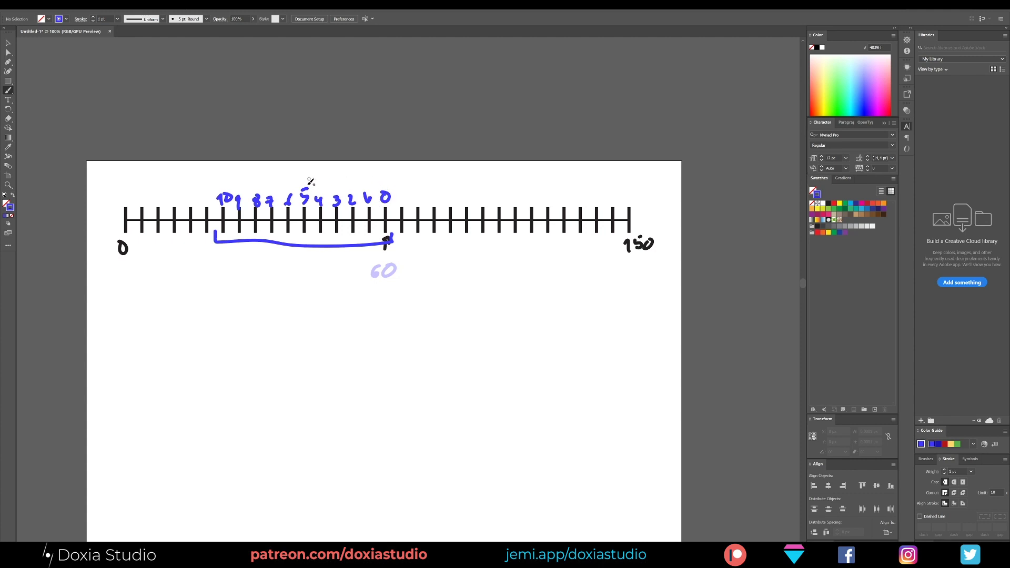
# - Mark the 5 tick on the Illustrator ruler, and back in Houdini reset the Time Shift's frame expression to $F
pyautogui.moveTo(312, 206)
pyautogui.mouseDown()
pyautogui.moveTo(299, 232)
pyautogui.moveTo(312, 213)
pyautogui.mouseUp()
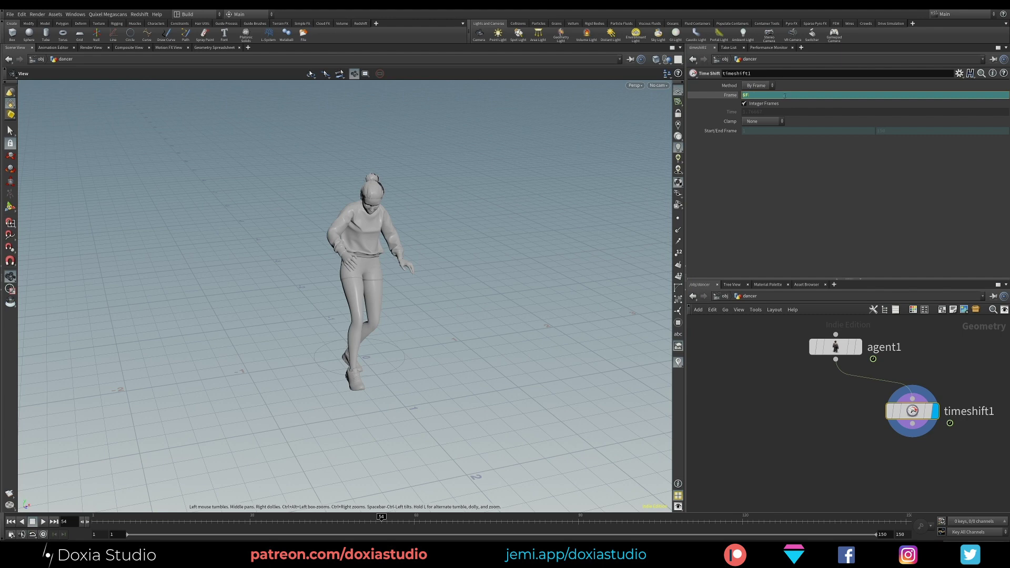
pyautogui.press('Return')
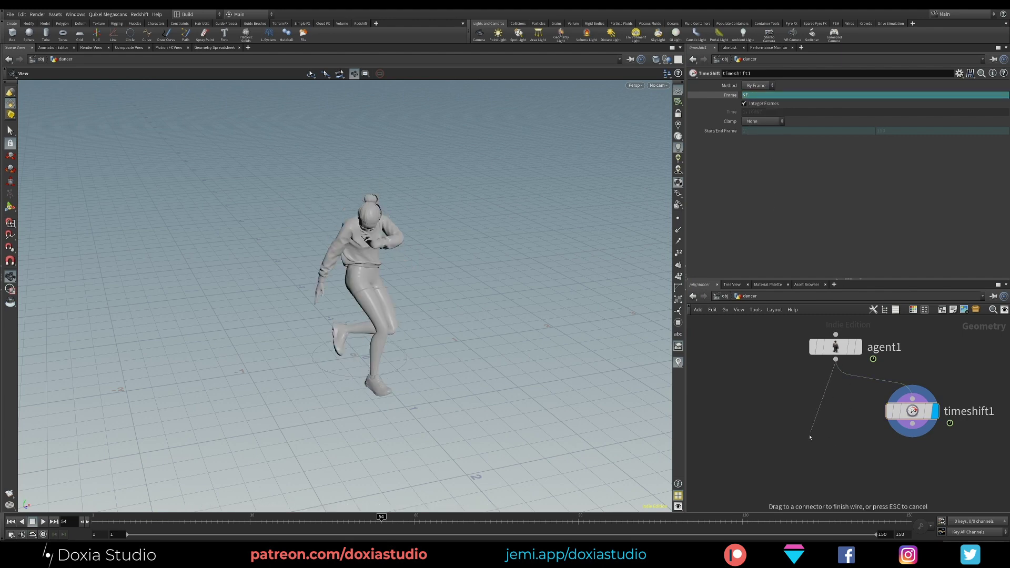
# - Add a For-Loop with Feedback below agent1 and space its begin and end blocks beside the Time Shift node
pyautogui.press('Tab')
pyautogui.write('for')
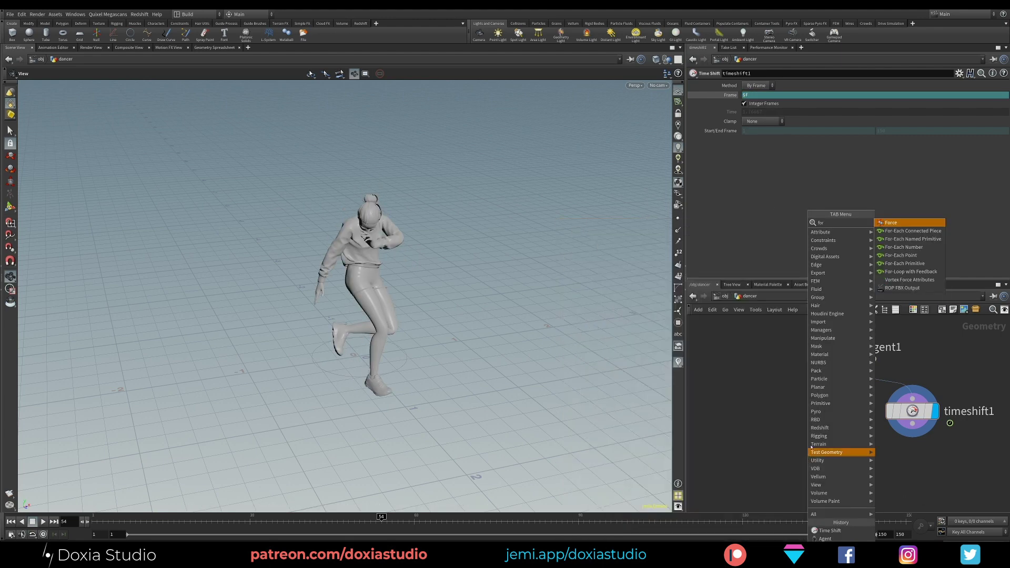
pyautogui.click(927, 275)
pyautogui.click(806, 458)
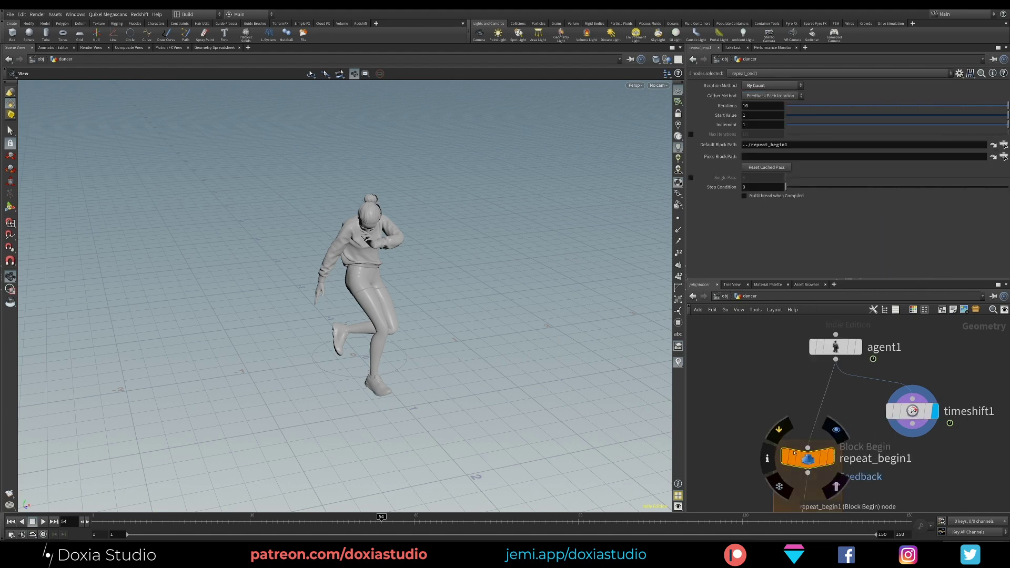
pyautogui.scroll(-3, 736, 428)
pyautogui.moveTo(738, 430); pyautogui.dragTo(740, 375, button='middle')
pyautogui.moveTo(777, 395); pyautogui.dragTo(749, 369)
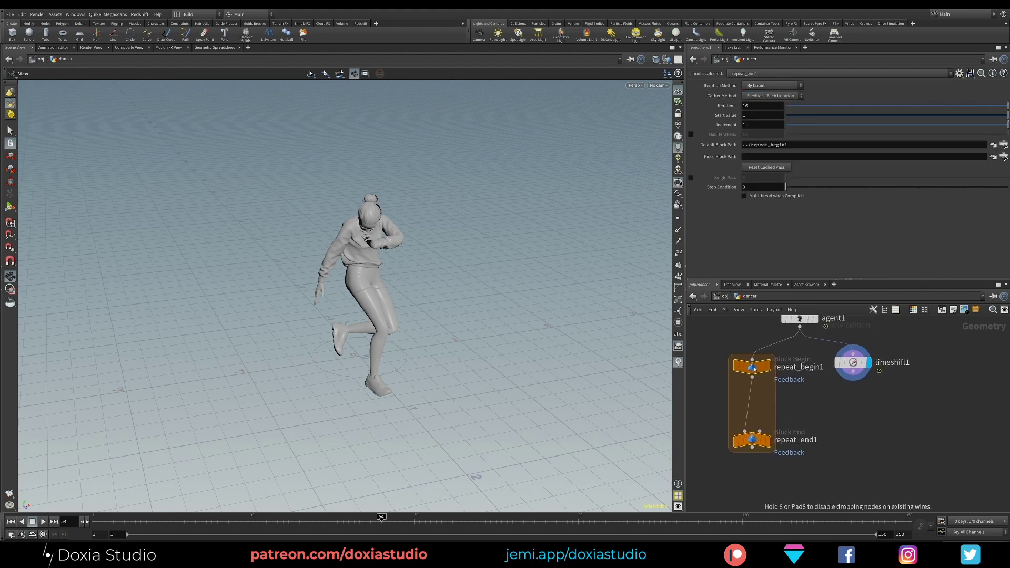
pyautogui.click(774, 451)
pyautogui.moveTo(747, 443); pyautogui.dragTo(754, 450)
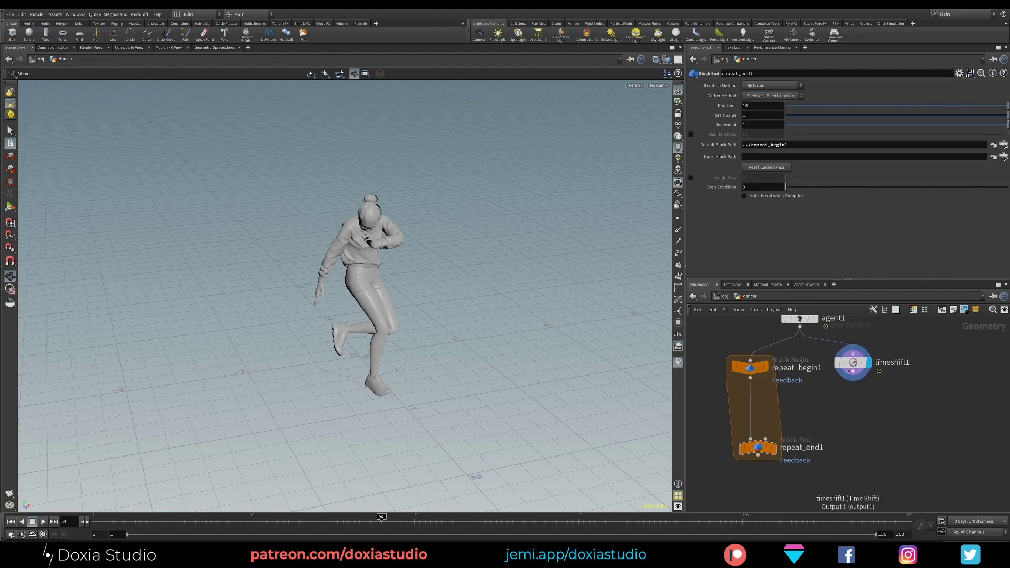
pyautogui.moveTo(847, 363); pyautogui.dragTo(859, 367)
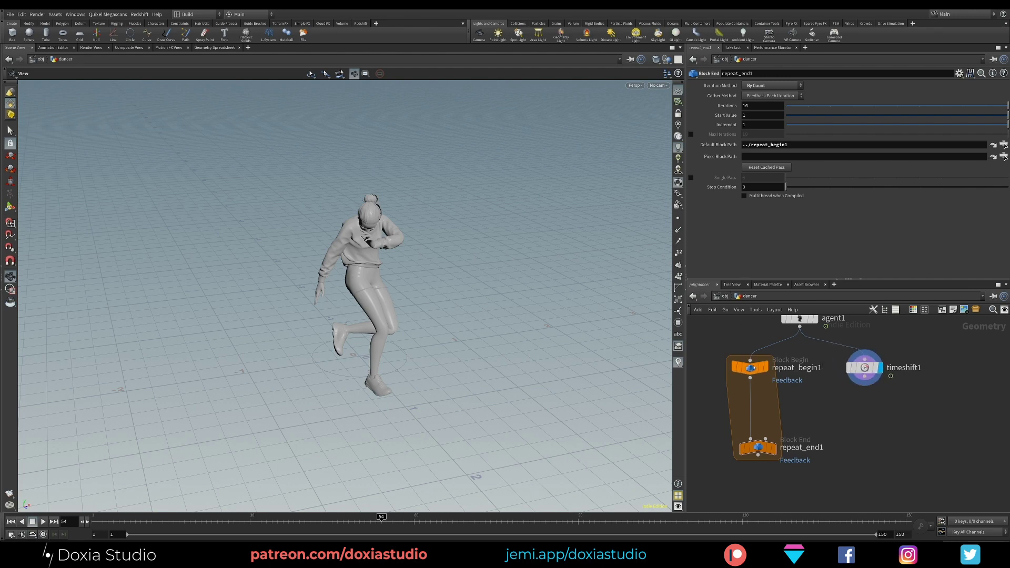
# - Create a meta import node from the loop's begin block and arrange it between the begin and end blocks
pyautogui.click(749, 367)
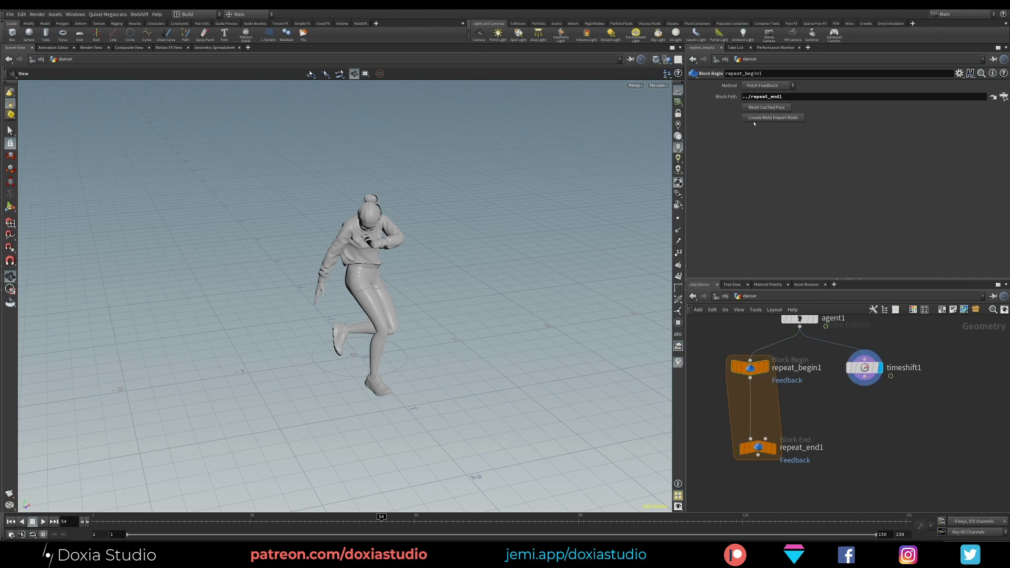
pyautogui.click(773, 118)
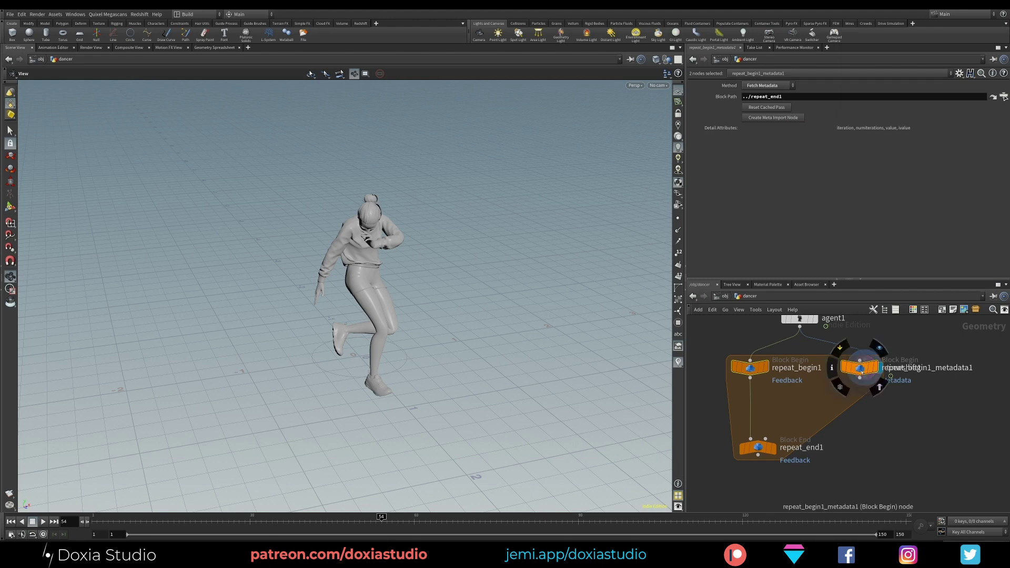
pyautogui.moveTo(859, 367); pyautogui.dragTo(762, 406)
pyautogui.click(814, 378)
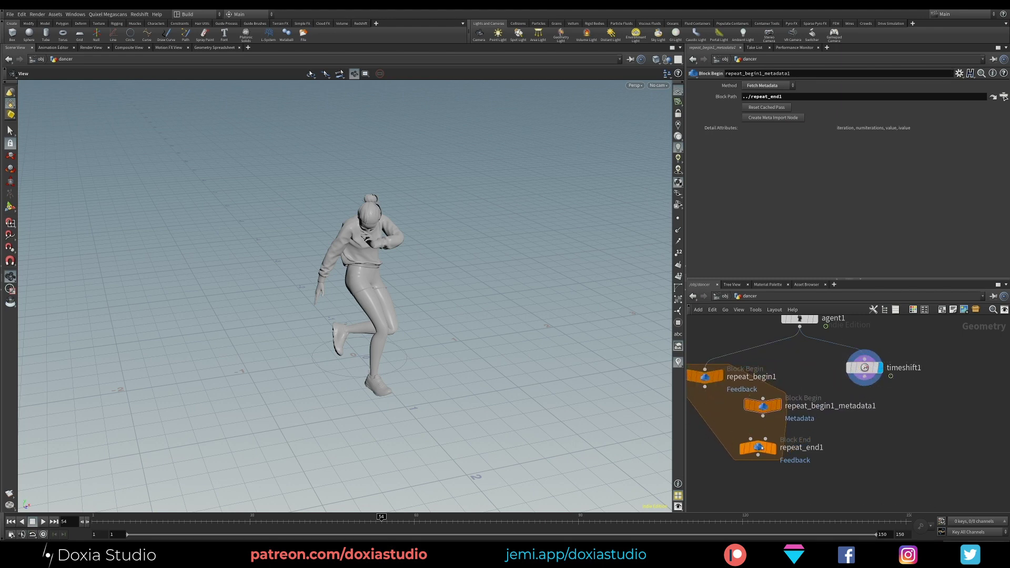
pyautogui.moveTo(760, 451); pyautogui.dragTo(716, 461)
pyautogui.moveTo(764, 410)
pyautogui.mouseDown()
pyautogui.moveTo(733, 424)
pyautogui.moveTo(756, 418)
pyautogui.mouseUp()
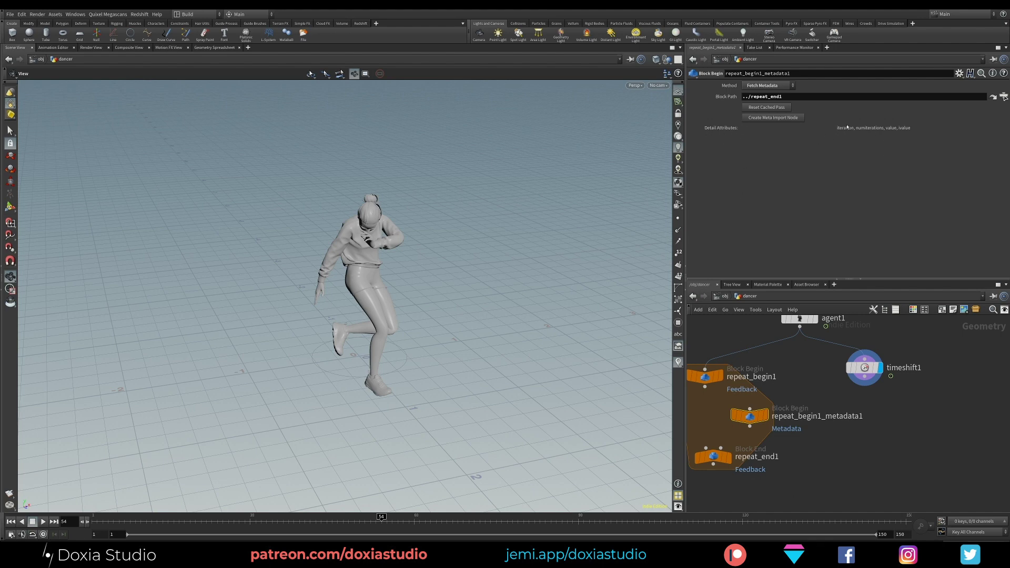
# - Set the iterations of the loop's end block to 5
pyautogui.moveTo(713, 464); pyautogui.dragTo(714, 479)
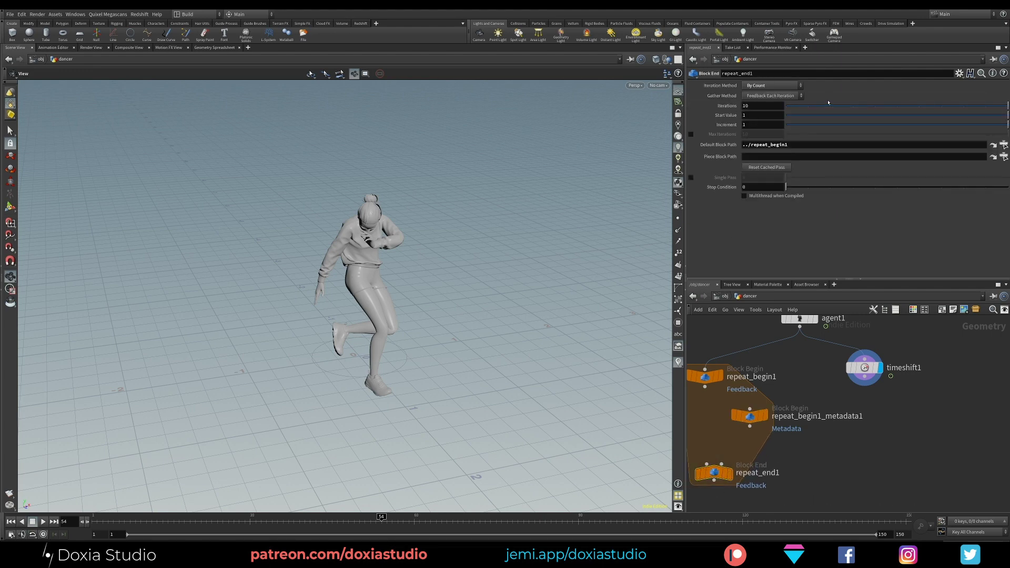
pyautogui.moveTo(810, 106); pyautogui.dragTo(897, 106)
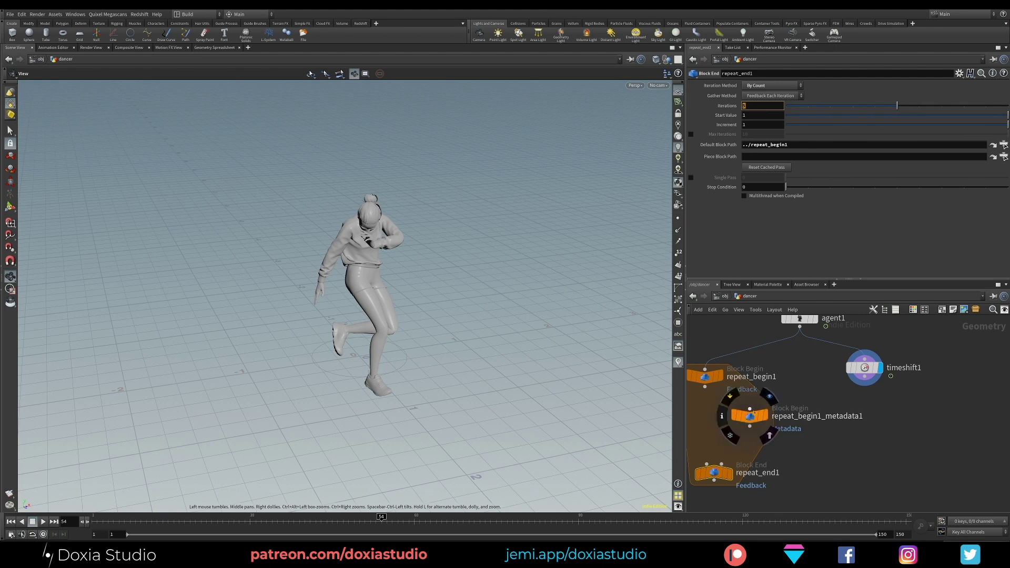
# - Set the Time Shift's frame expression to $F-5 and bring up the metadata node's detail attributes
pyautogui.moveTo(749, 415); pyautogui.dragTo(751, 421)
pyautogui.moveTo(864, 368); pyautogui.dragTo(883, 377)
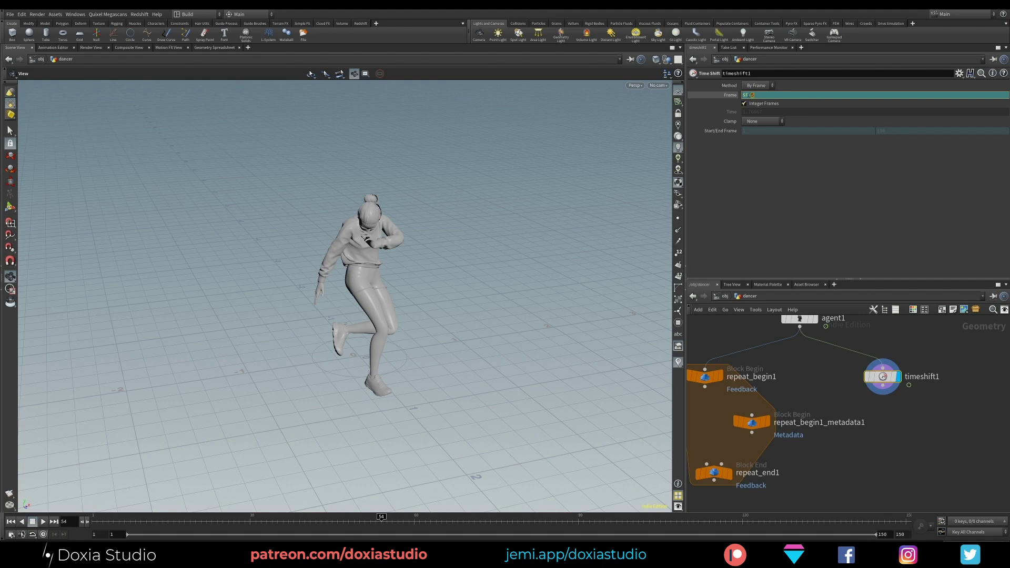
pyautogui.click(751, 427)
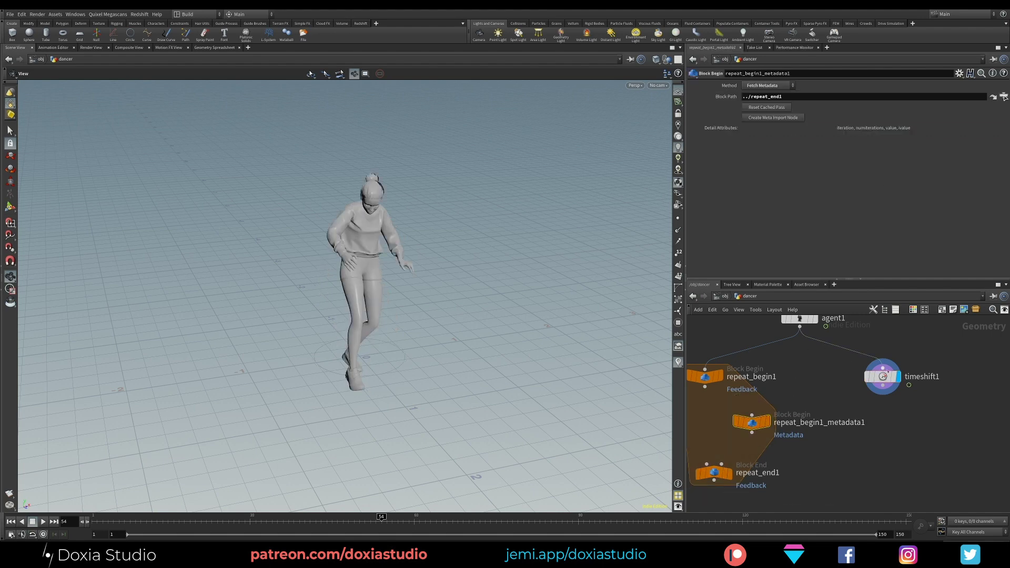
# - Replace the 5 in the Time Shift's frame expression so it reads $F-detail("../repeat_begin1_metadata1", "iteration" , 0)
pyautogui.moveTo(887, 372); pyautogui.dragTo(873, 393)
pyautogui.moveTo(761, 95); pyautogui.dragTo(748, 96)
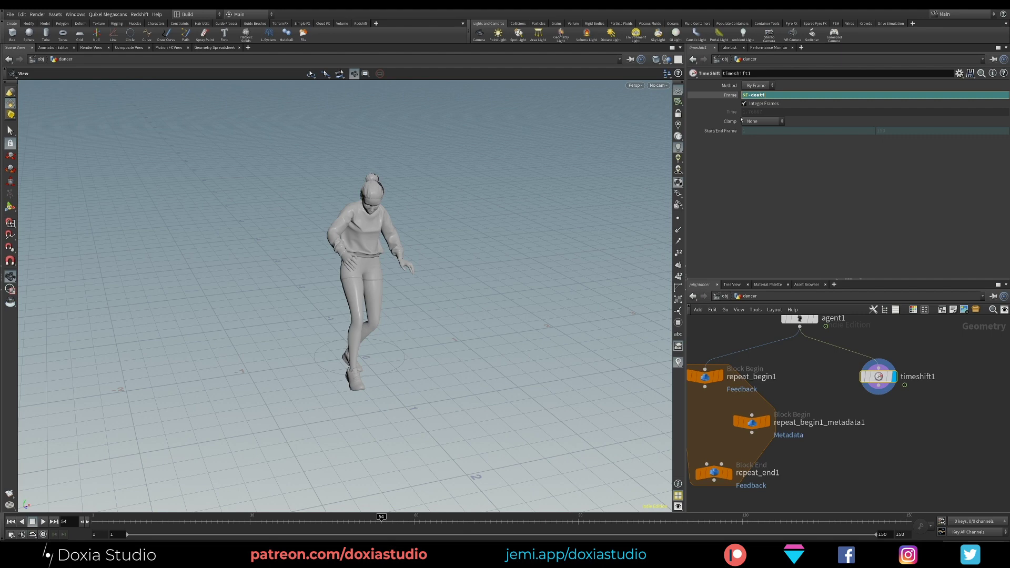
pyautogui.write('detail("../')
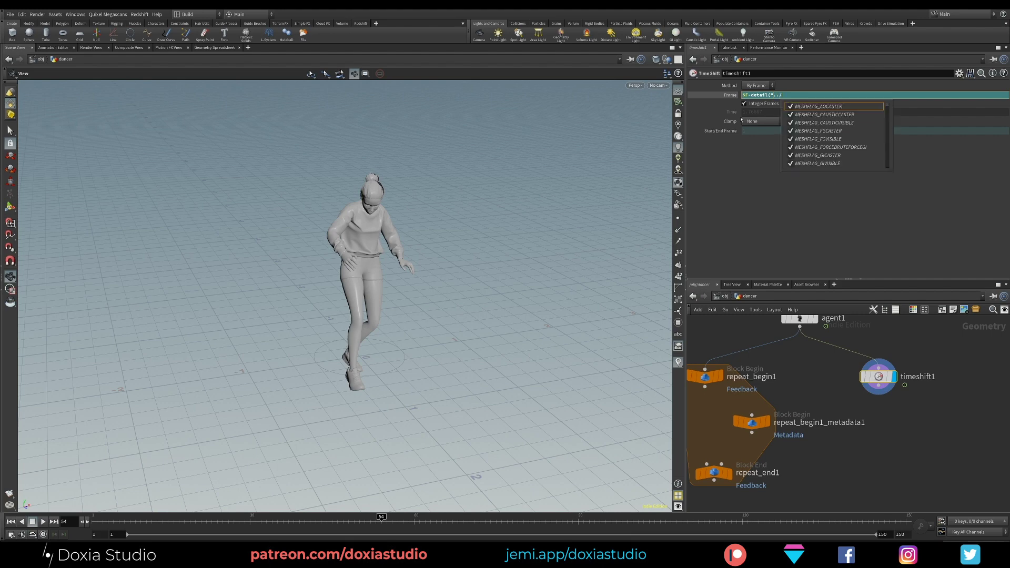
pyautogui.write('rep')
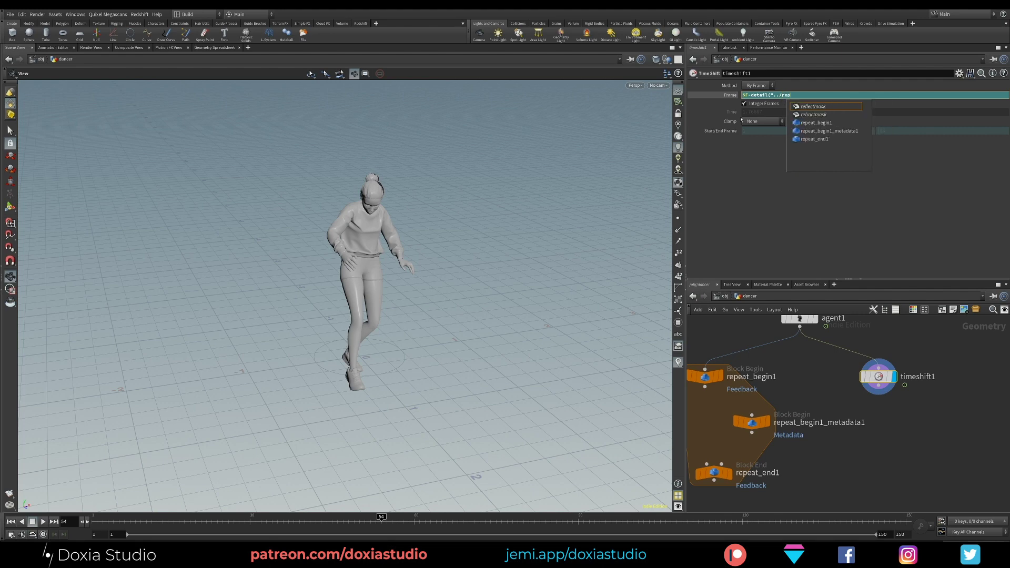
pyautogui.press('Down')
pyautogui.press('Down')
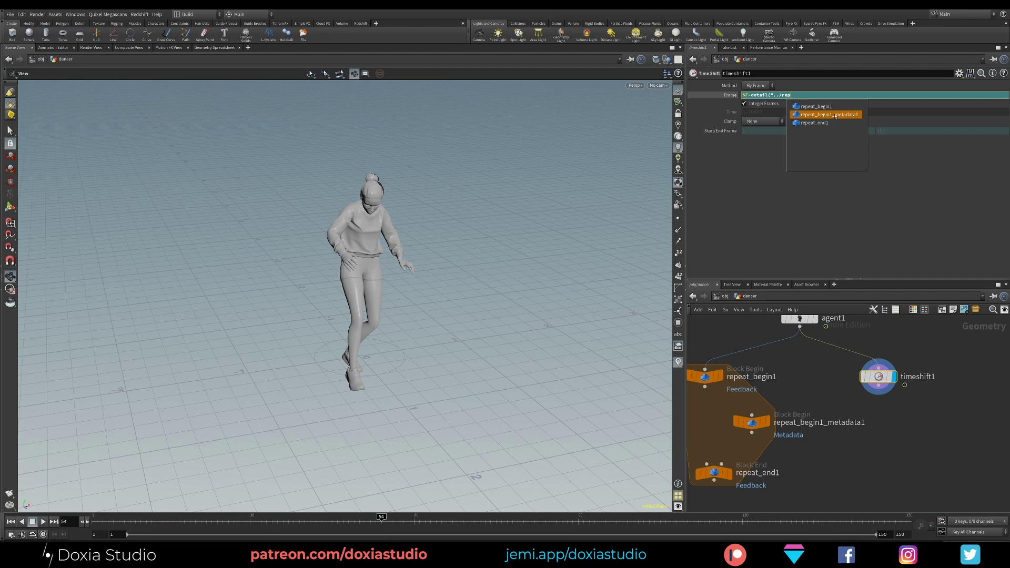
pyautogui.click(835, 114)
pyautogui.press('BackSpace')
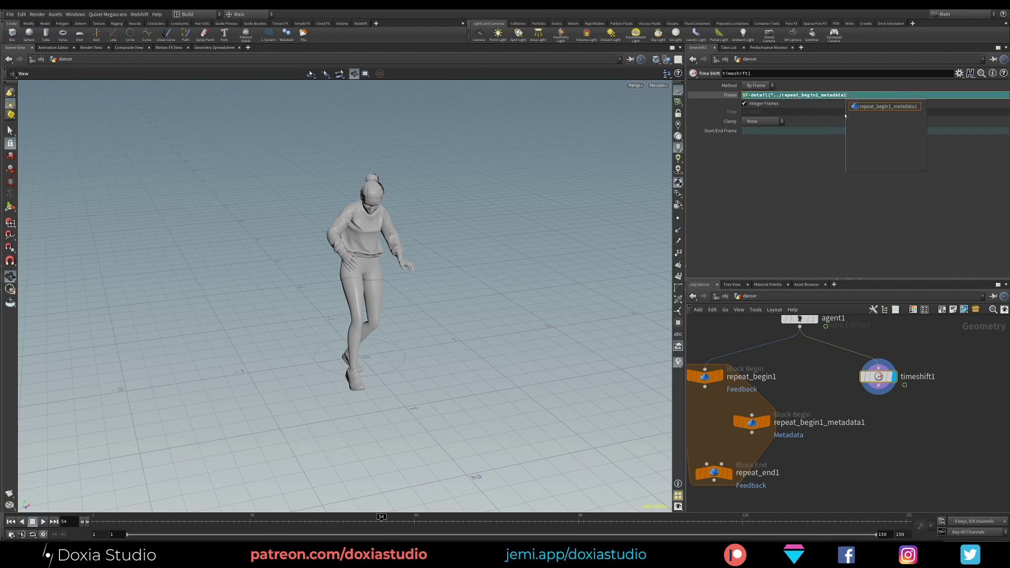
pyautogui.press('Escape')
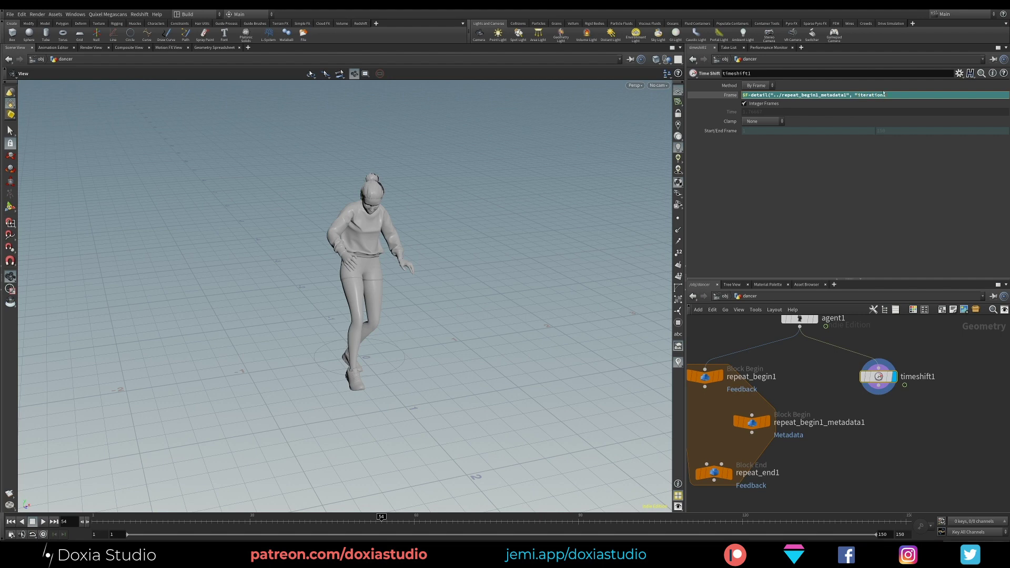
pyautogui.click(752, 422)
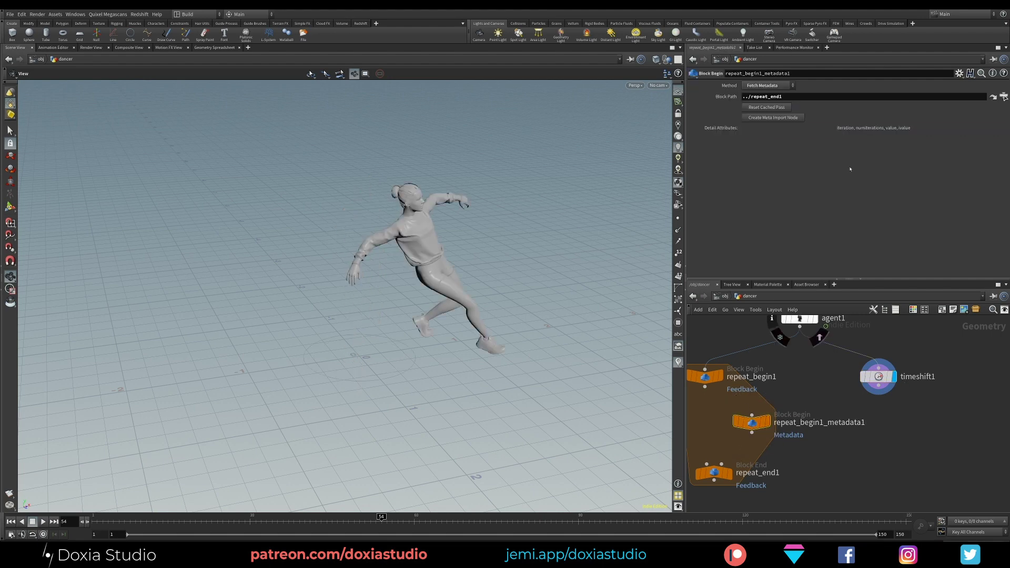
pyautogui.click(877, 377)
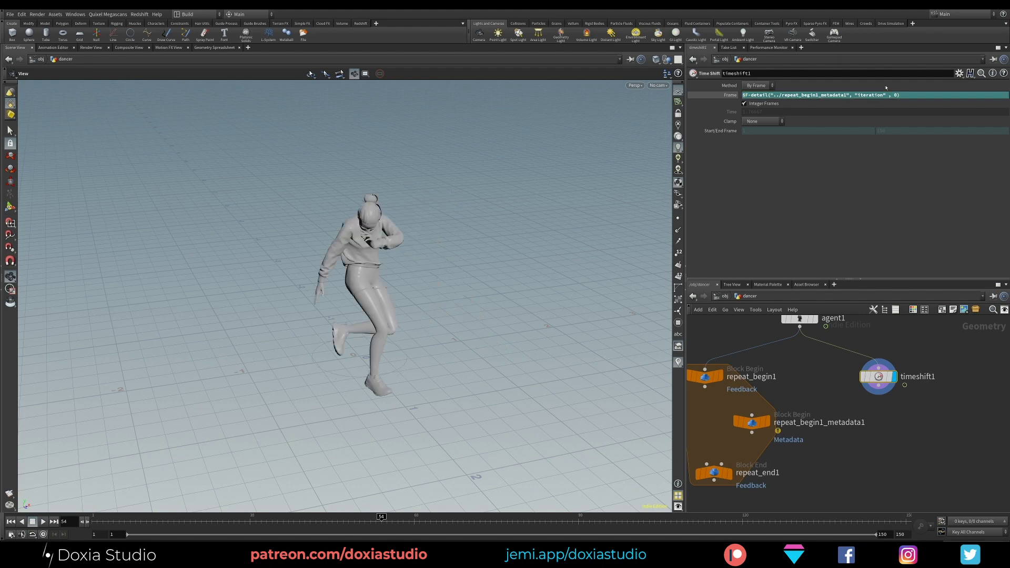
# - Set the loop end block's iterations to 1 and bring up the metadata node's detail attributes
pyautogui.click(714, 472)
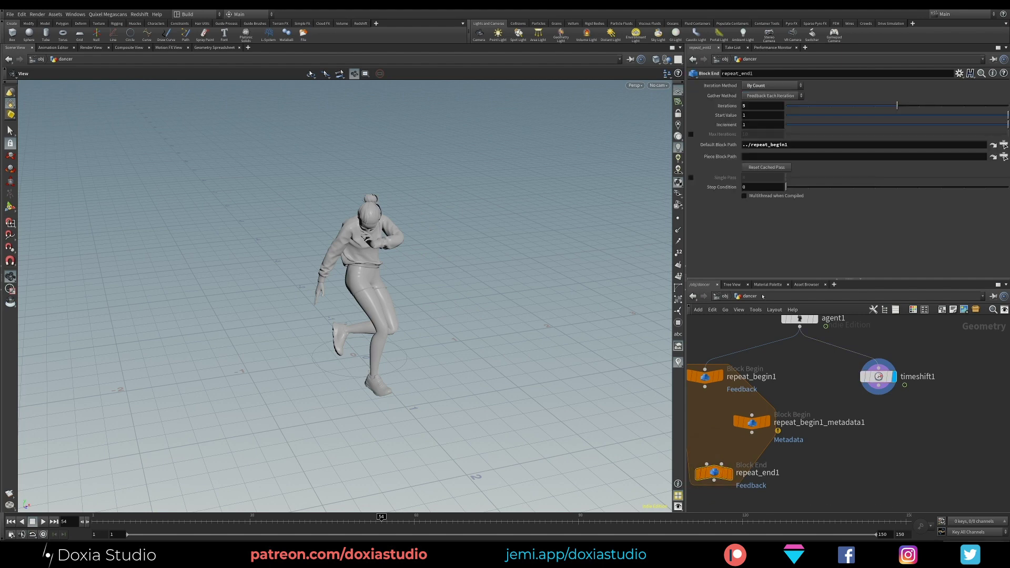
pyautogui.doubleClick(762, 108)
pyautogui.write('1')
pyautogui.press('Return')
pyautogui.click(878, 376)
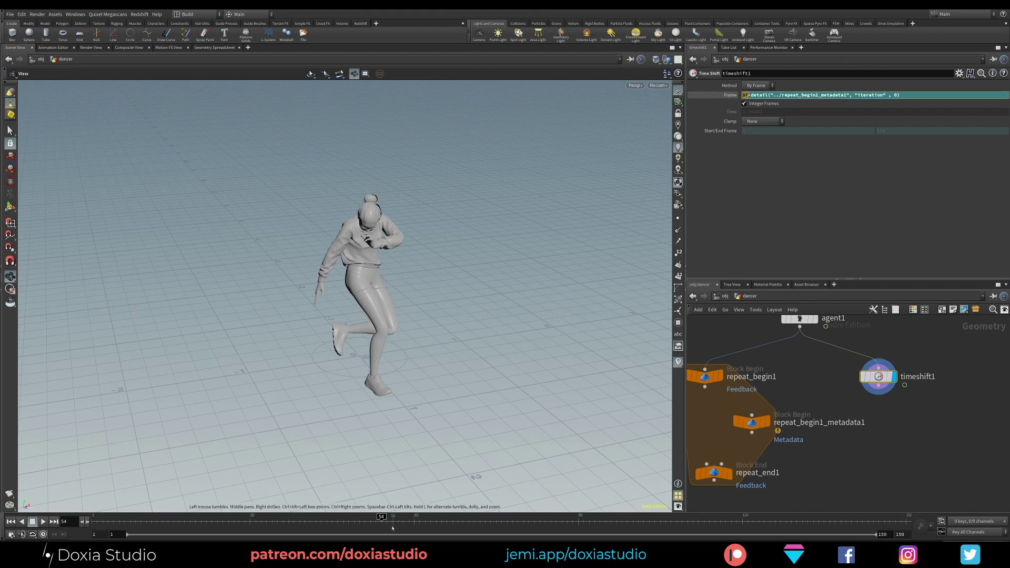
pyautogui.moveTo(385, 521); pyautogui.dragTo(380, 521)
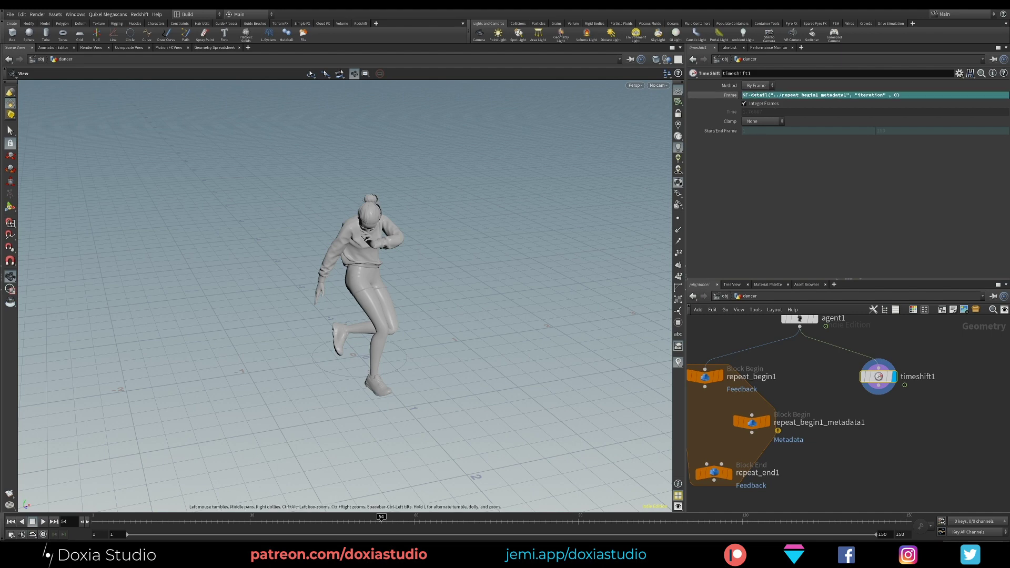
pyautogui.click(752, 423)
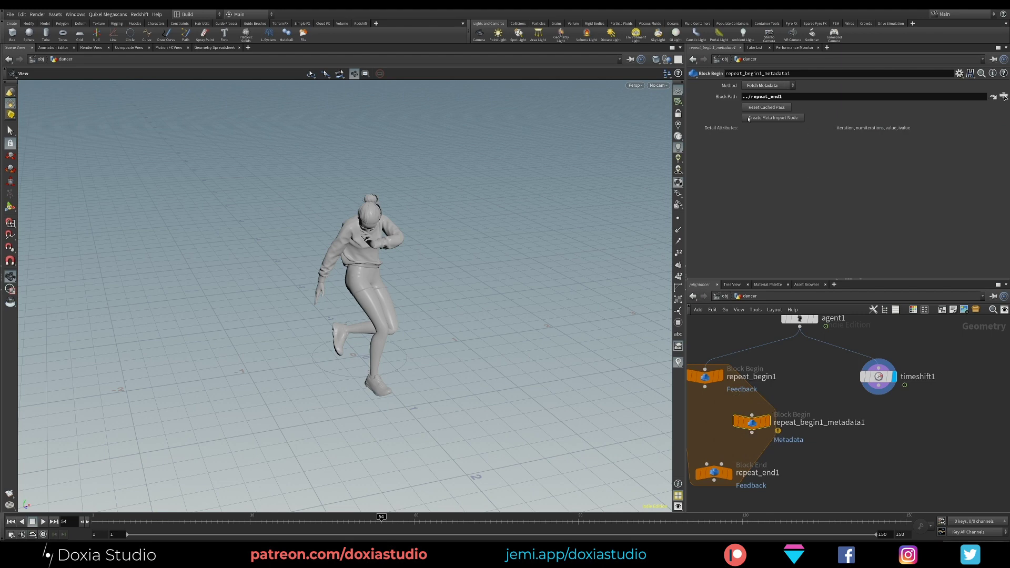
# - Move the loop's end block and the Time Shift further down in the network to space out the nodes
pyautogui.moveTo(714, 478); pyautogui.dragTo(738, 445, button='middle')
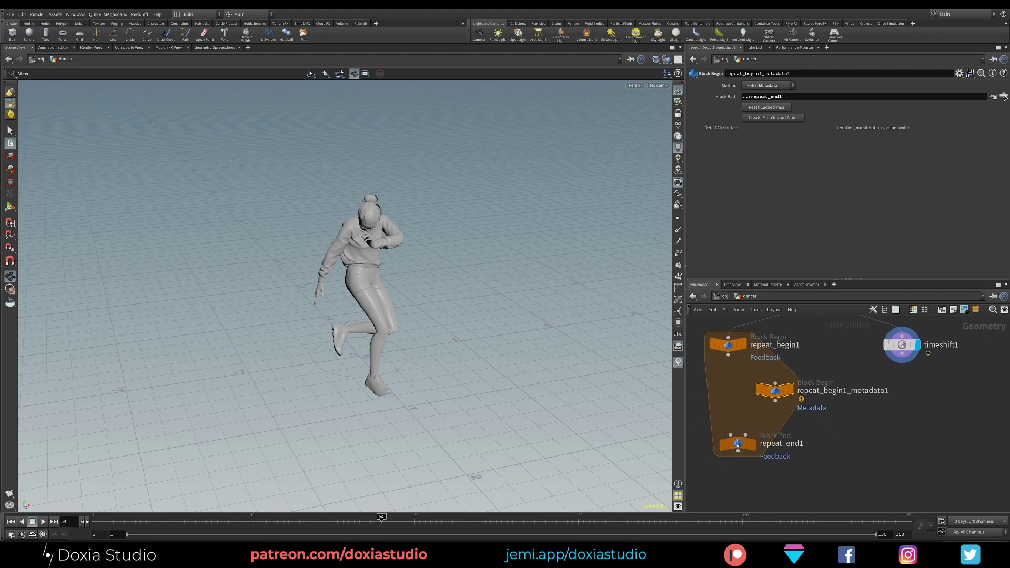
pyautogui.moveTo(738, 445); pyautogui.dragTo(734, 467)
pyautogui.moveTo(907, 349); pyautogui.dragTo(910, 372)
pyautogui.moveTo(845, 319); pyautogui.dragTo(841, 356, button='middle')
# - Wire agent1 into the Time Shift and the Time Shift into repeat_end1, and display the end block's result
pyautogui.click(818, 332)
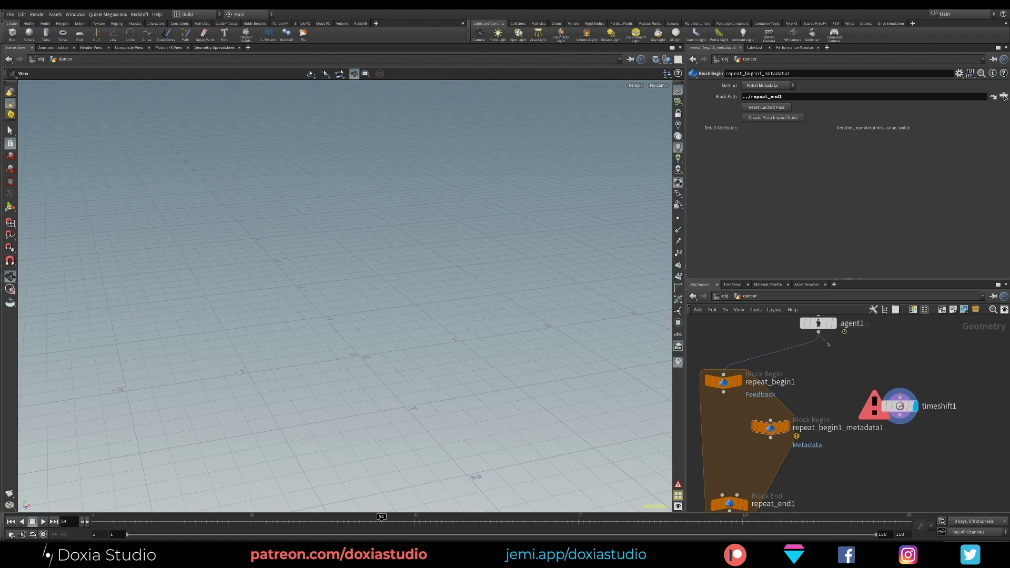
pyautogui.click(899, 398)
pyautogui.moveTo(898, 405); pyautogui.dragTo(902, 430)
pyautogui.moveTo(828, 458); pyautogui.dragTo(880, 401, button='middle')
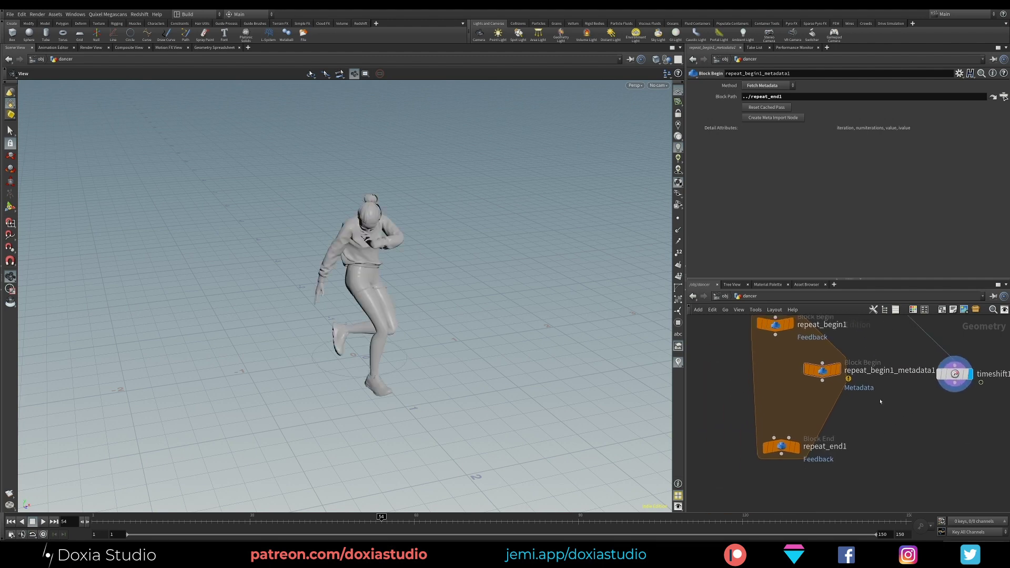
pyautogui.moveTo(954, 390); pyautogui.dragTo(774, 438)
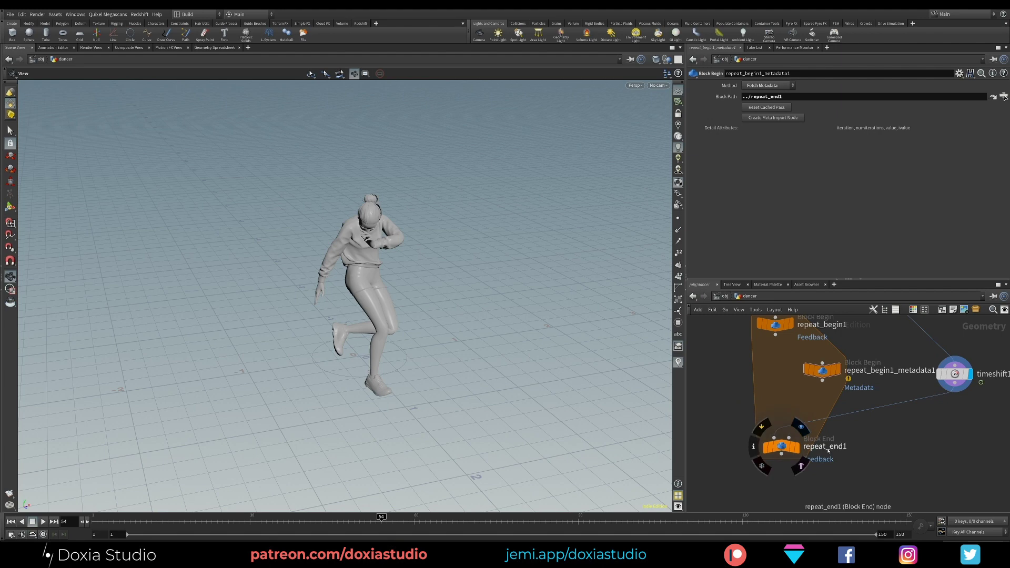
pyautogui.click(794, 450)
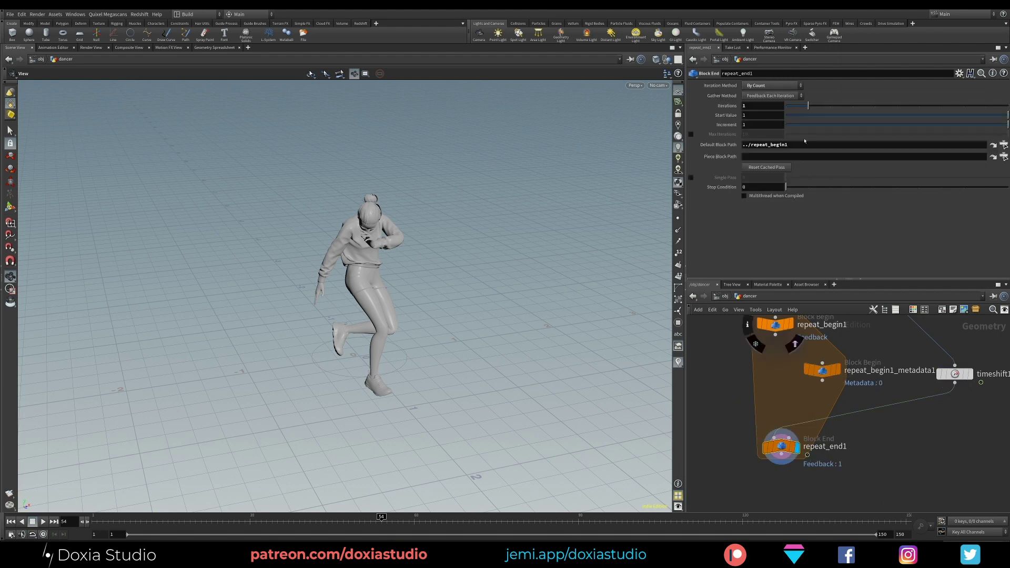
# - Keep repeat_end1's iteration method at By Count, set its gather method to Merge Each Iteration, and set the iterations to 5
pyautogui.click(774, 85)
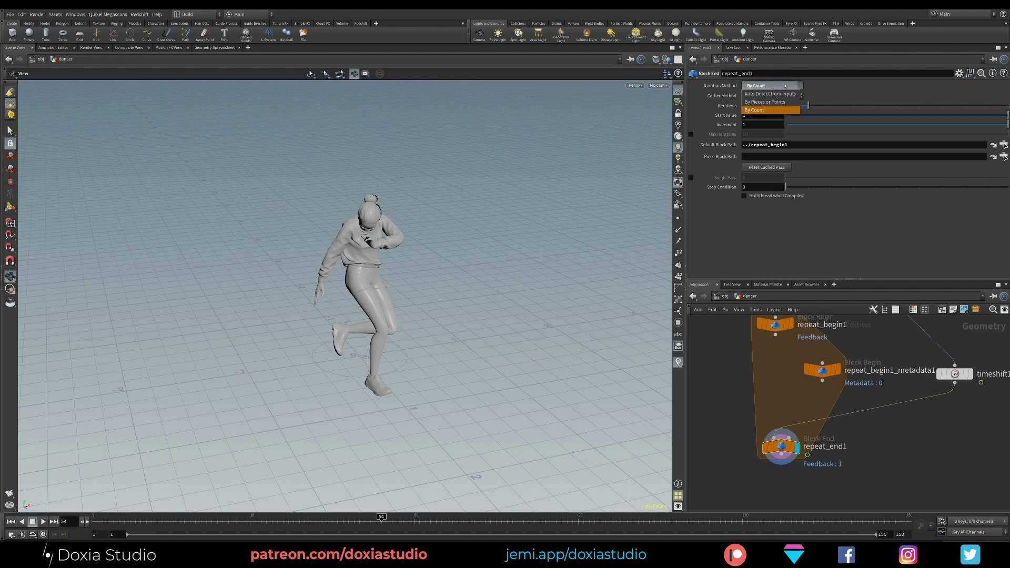
pyautogui.click(827, 89)
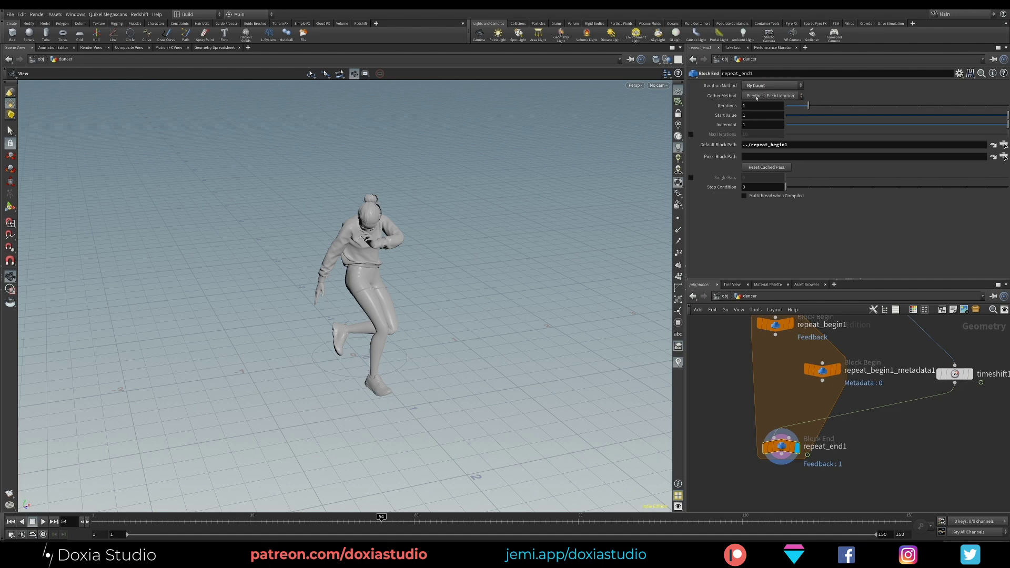
pyautogui.click(783, 95)
pyautogui.click(763, 112)
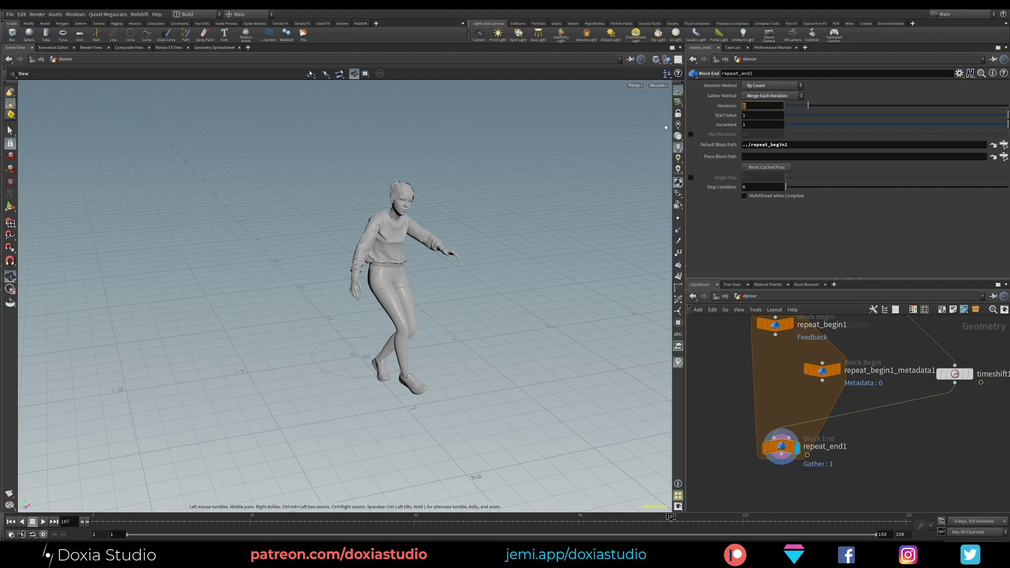
pyautogui.write('5')
pyautogui.press('Return')
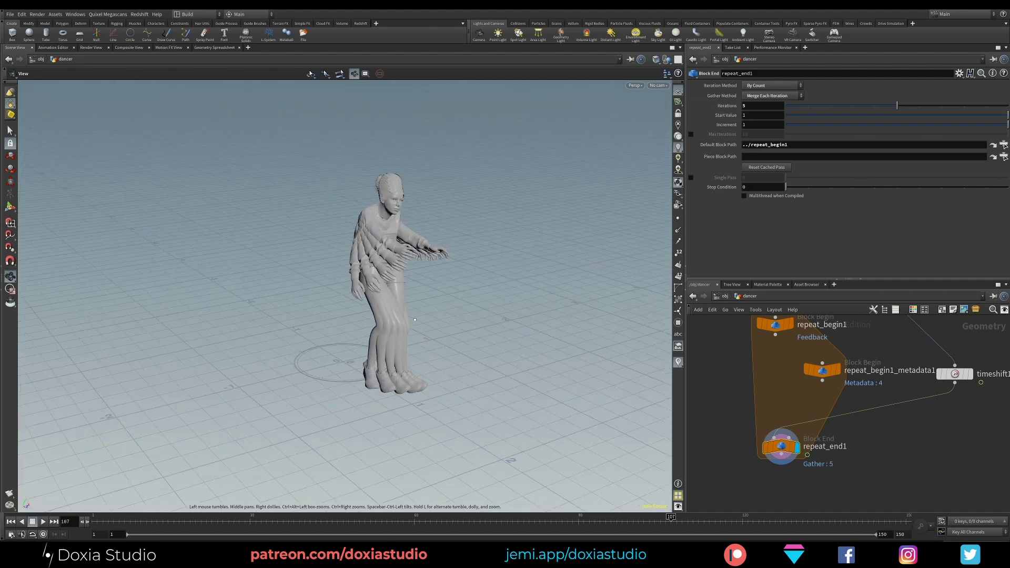
pyautogui.click(190, 521)
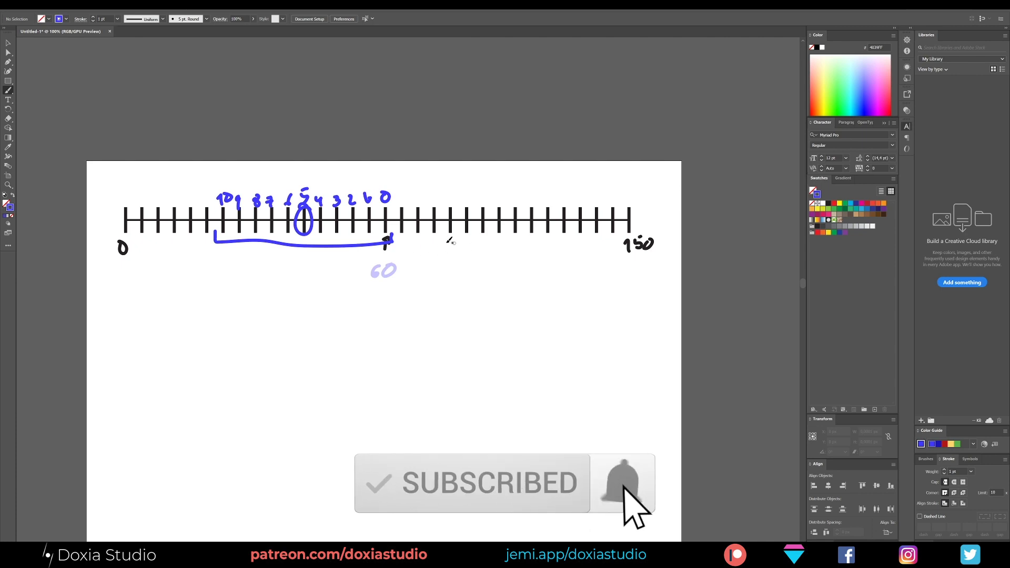
# - Switch to Illustrator and mark the 0 tick and the span from tick 5 to tick 0 on the hand-drawn timeline
pyautogui.moveTo(391, 202); pyautogui.dragTo(379, 235)
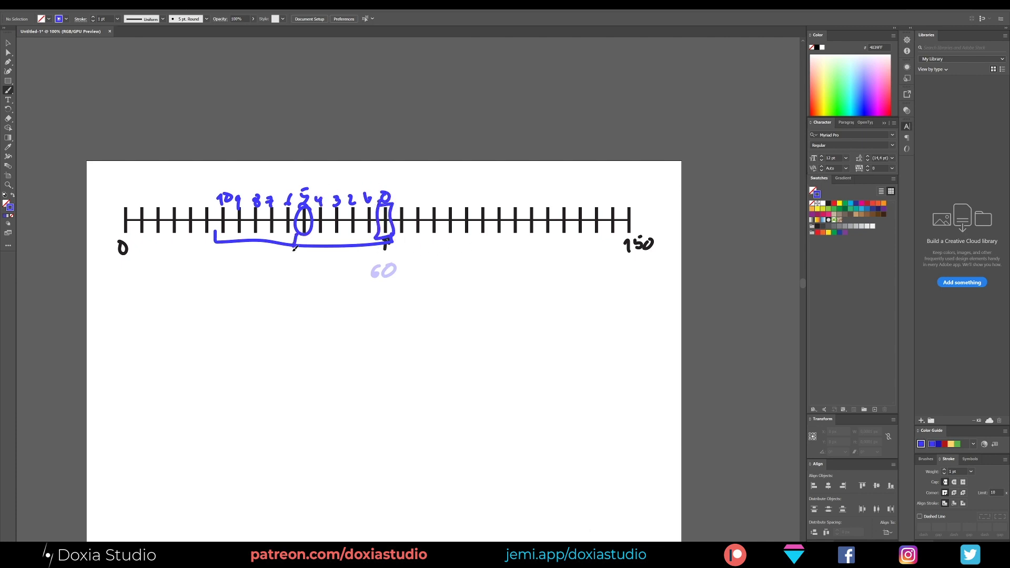
pyautogui.moveTo(293, 248); pyautogui.dragTo(396, 246)
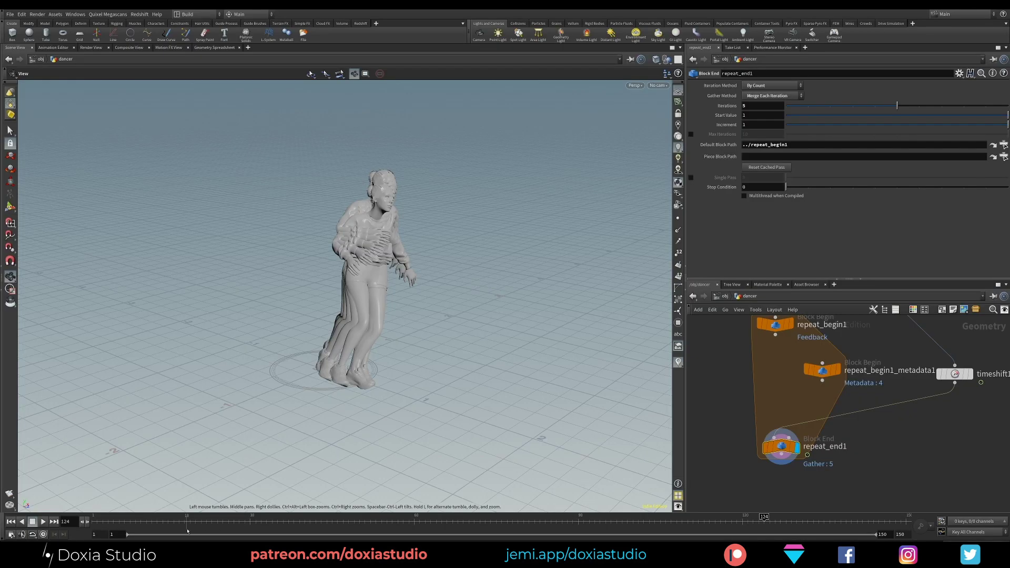
# - Switch to Houdini, scrub the merged animation, and reduce the end block's iterations to 1
pyautogui.moveTo(187, 528); pyautogui.dragTo(452, 524)
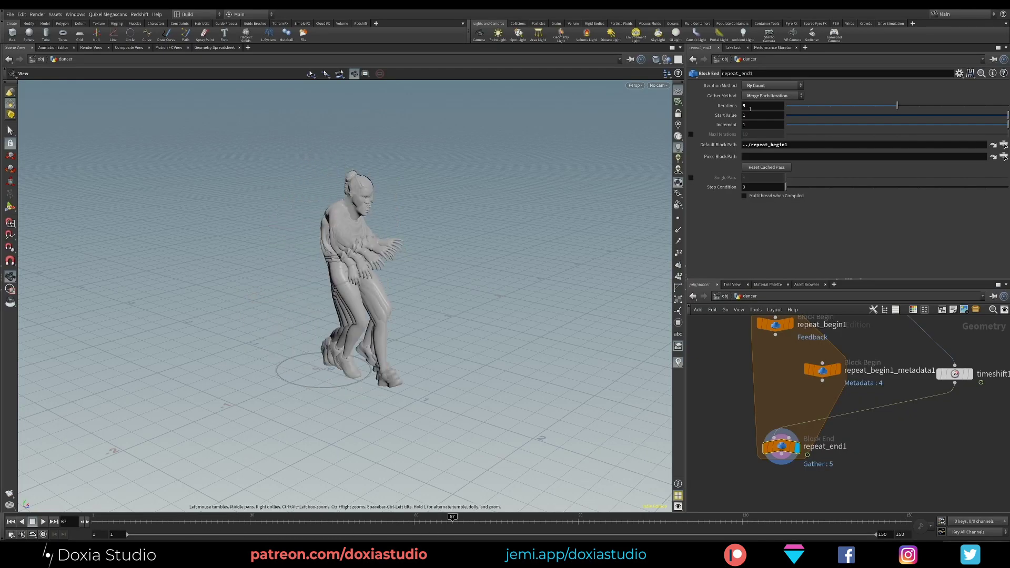
pyautogui.moveTo(367, 523); pyautogui.dragTo(446, 524)
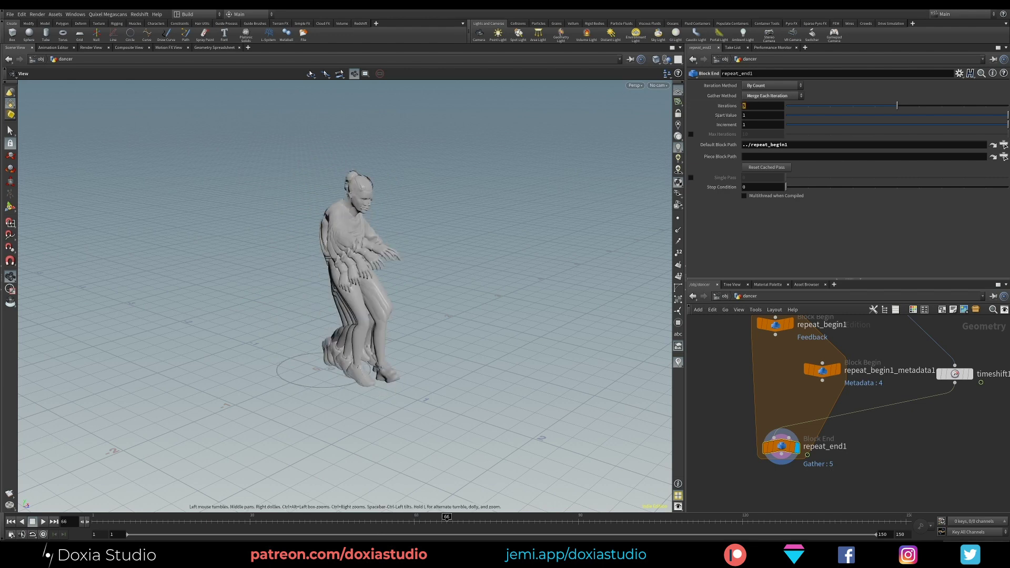
pyautogui.write('1')
pyautogui.press('Return')
pyautogui.moveTo(233, 524); pyautogui.dragTo(452, 518)
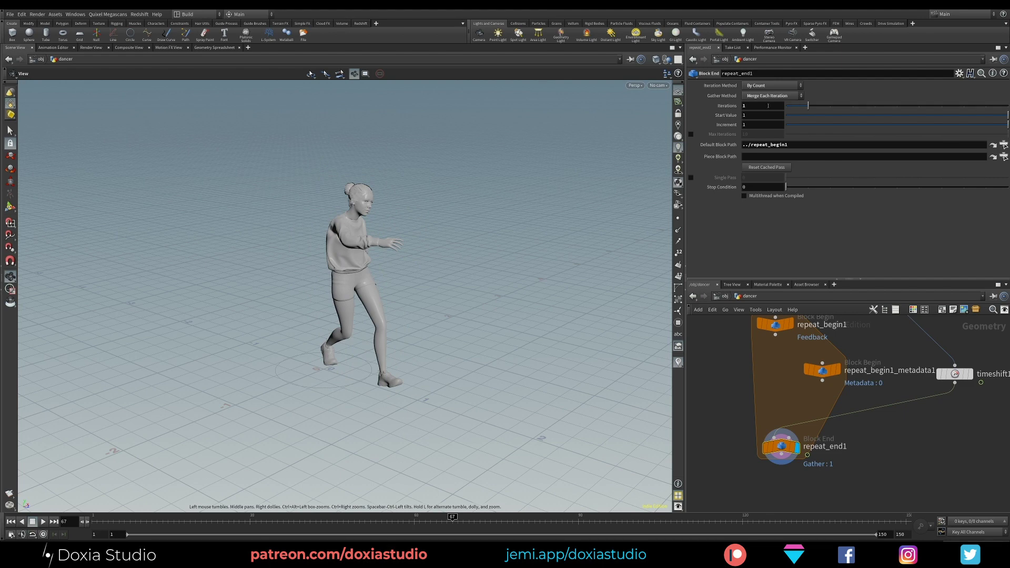
# - Raise the end block's iterations to 10 and scrub the animation to review the trailing copies
pyautogui.click(825, 105)
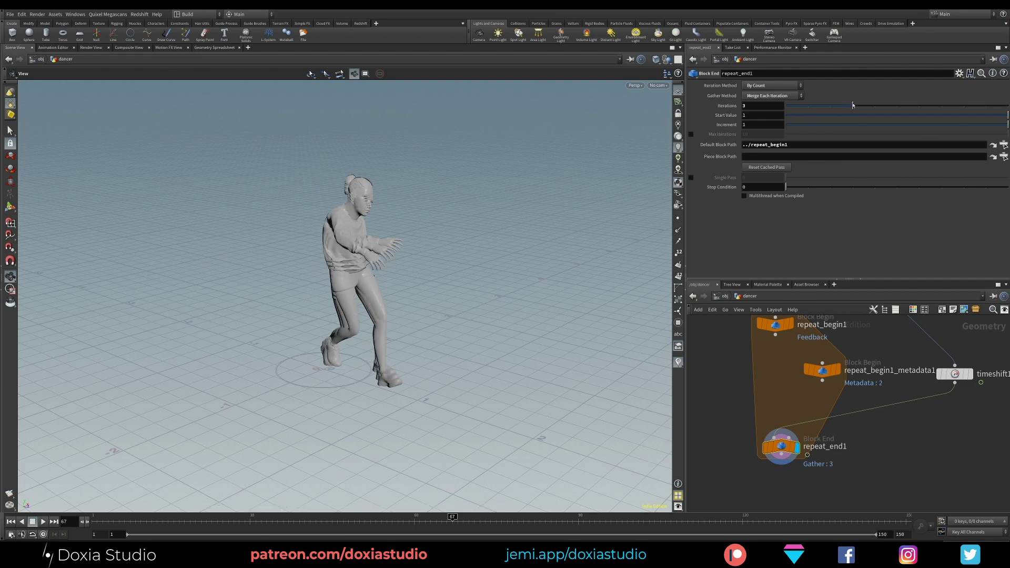
pyautogui.moveTo(902, 105); pyautogui.dragTo(1004, 105)
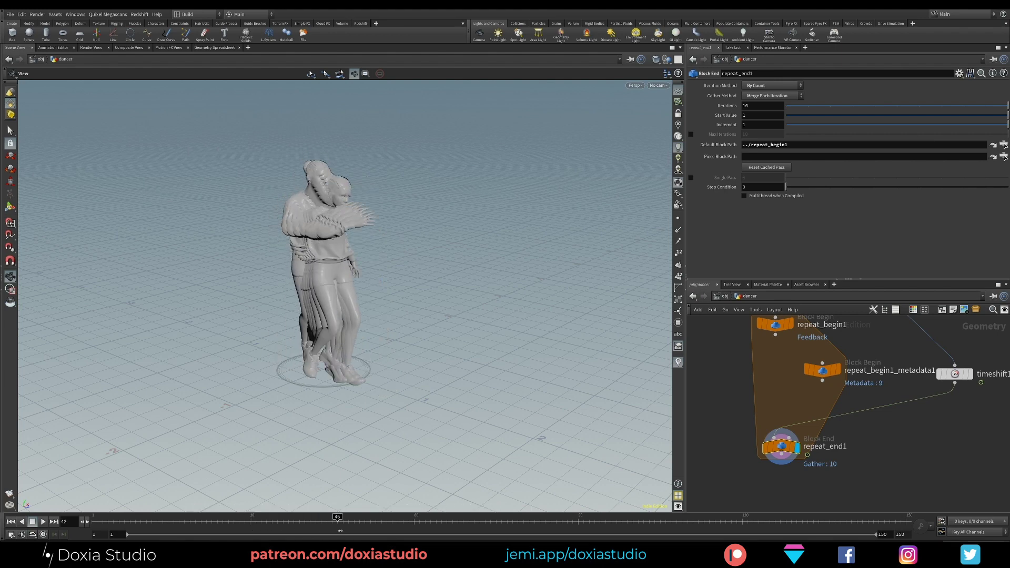
pyautogui.moveTo(552, 527); pyautogui.dragTo(516, 499)
# - Select the Time Shift, and in Illustrator draw a backward arrow from 60 toward 10 beneath the timeline
pyautogui.click(955, 374)
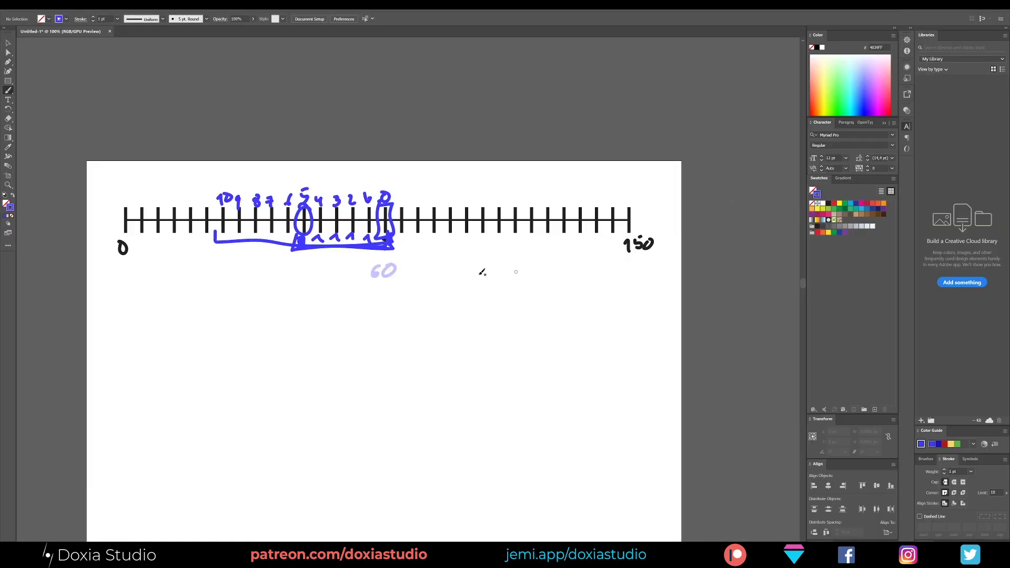
pyautogui.moveTo(379, 301)
pyautogui.mouseDown()
pyautogui.moveTo(233, 302)
pyautogui.moveTo(240, 315)
pyautogui.mouseUp()
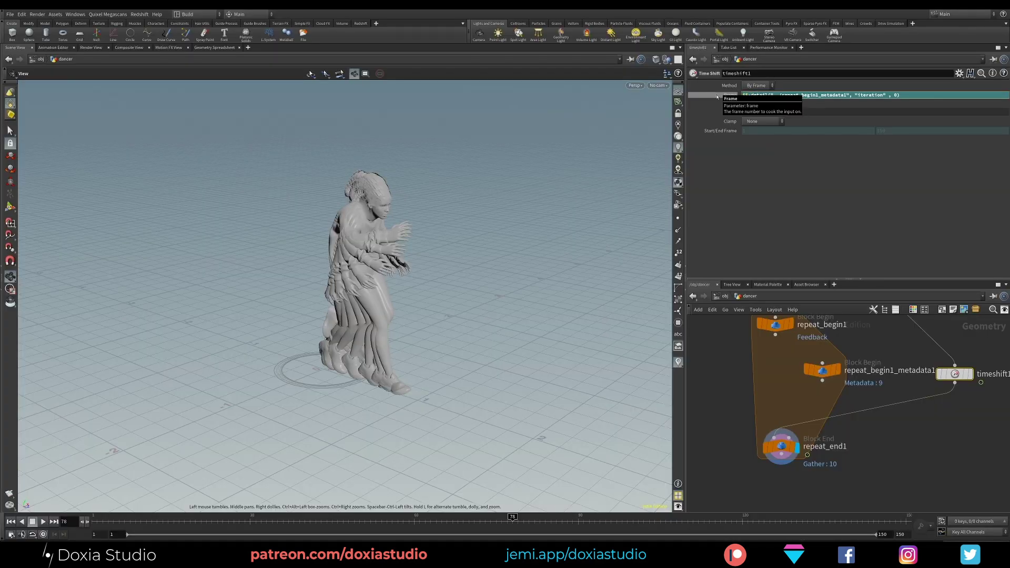
# - Change the minus to a plus in the Time Shift's frame expression, making it $F+detail("../repeat_begin1_metadata1", "iteration" , 0)
pyautogui.press('BackSpace')
pyautogui.write('+')
pyautogui.press('Return')
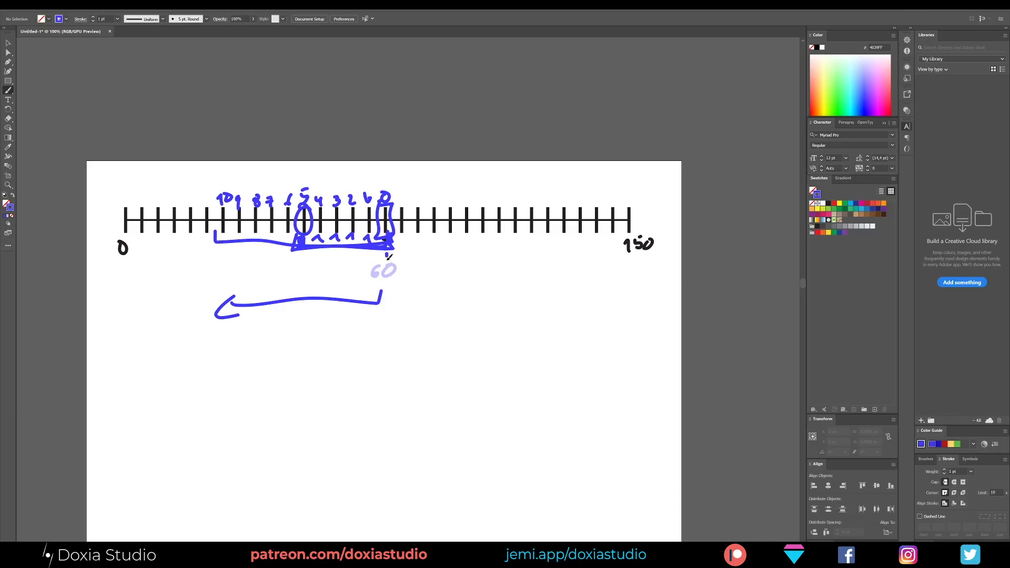
# - Draw a forward stroke from 60 on the Illustrator timeline, and scrub the animation in Houdini
pyautogui.moveTo(388, 256); pyautogui.dragTo(567, 264)
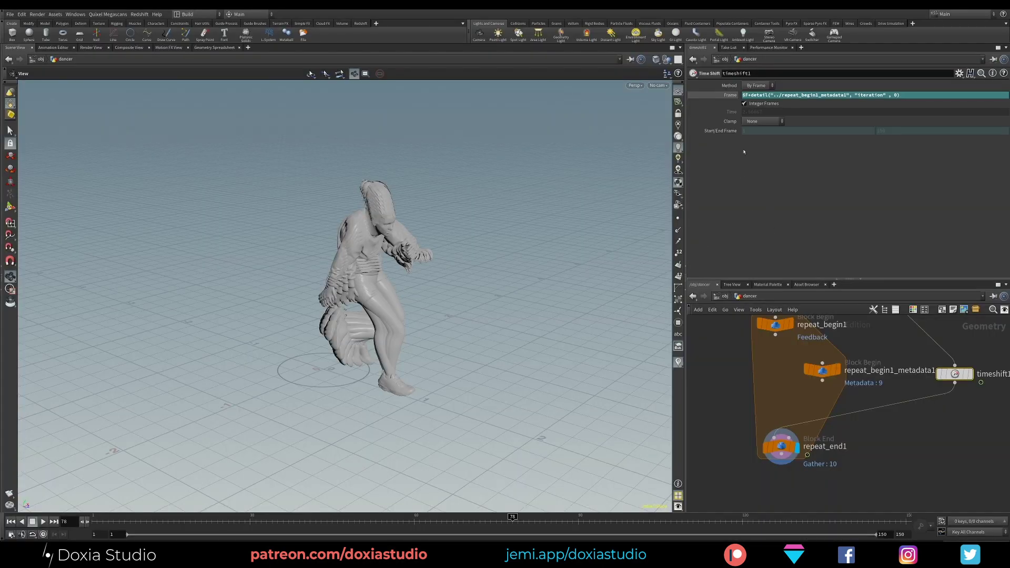
pyautogui.moveTo(226, 519); pyautogui.dragTo(484, 512)
# - Compare the animation with the end block's iterations set to 1 and back at 10, scrubbing the timeline for each
pyautogui.click(781, 446)
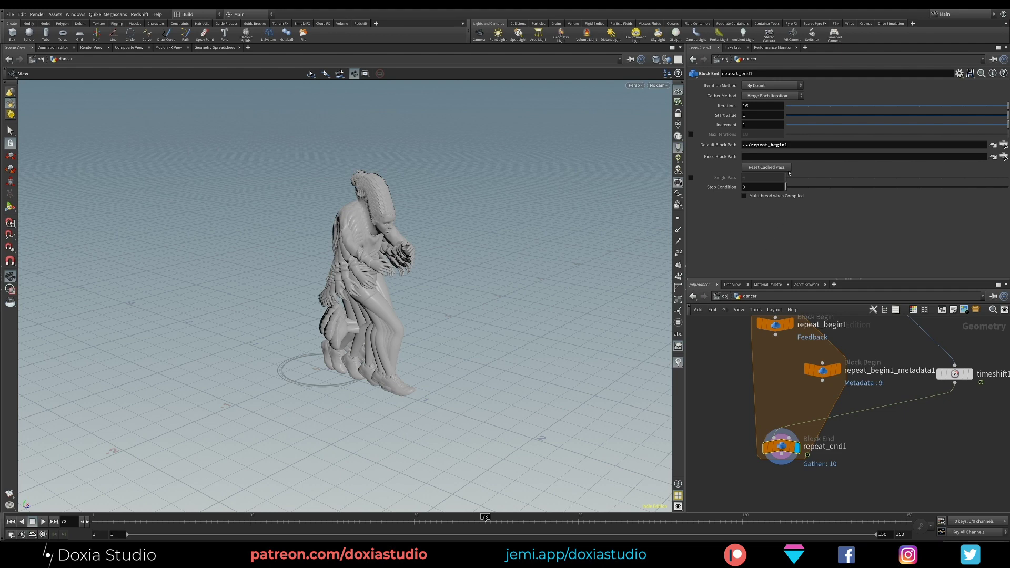
pyautogui.press('Return')
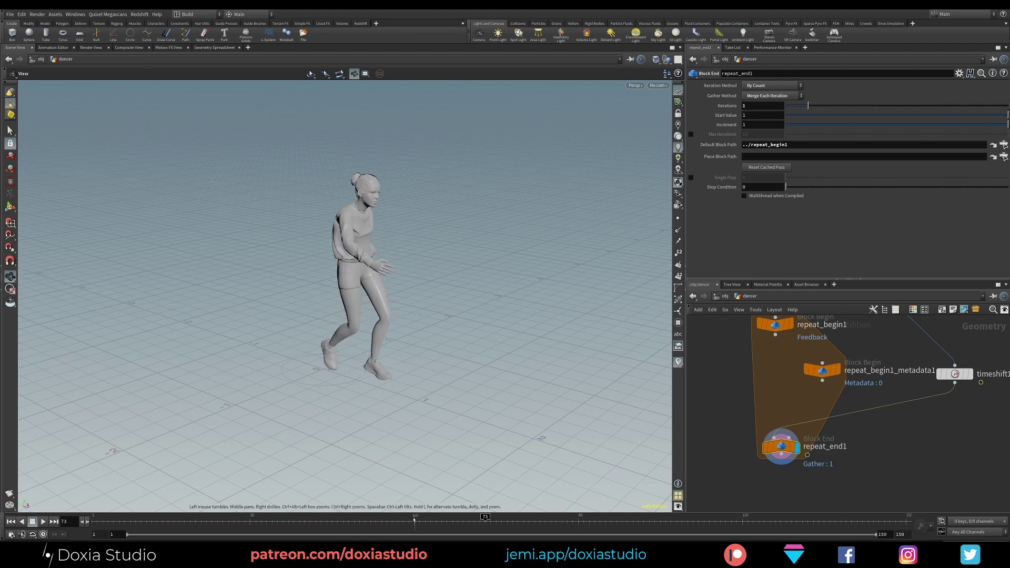
pyautogui.moveTo(414, 520); pyautogui.dragTo(392, 526)
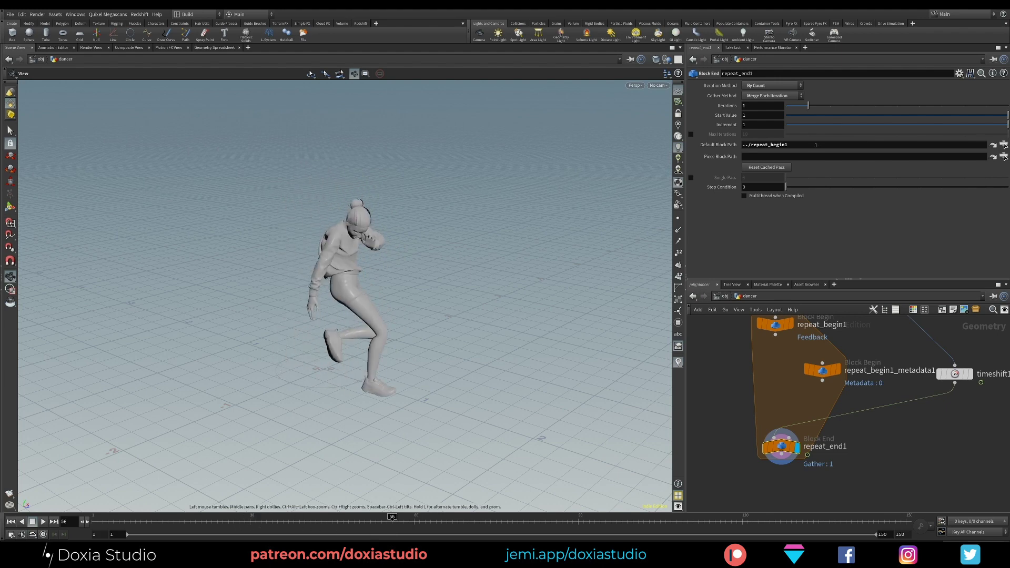
pyautogui.moveTo(815, 106); pyautogui.dragTo(1004, 105)
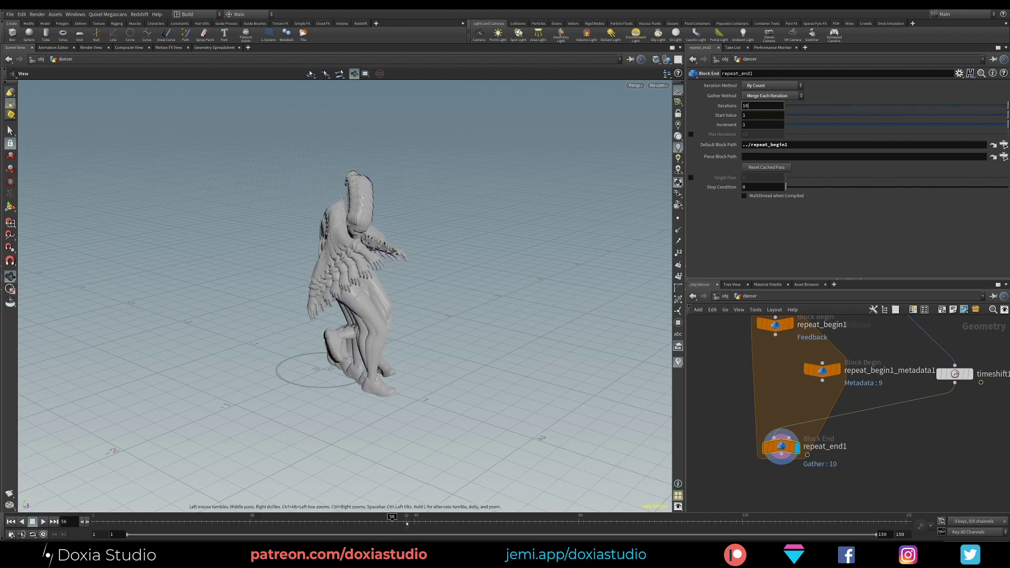
pyautogui.moveTo(406, 521)
pyautogui.mouseDown()
pyautogui.moveTo(557, 506)
pyautogui.moveTo(820, 518)
pyautogui.moveTo(589, 520)
pyautogui.mouseUp()
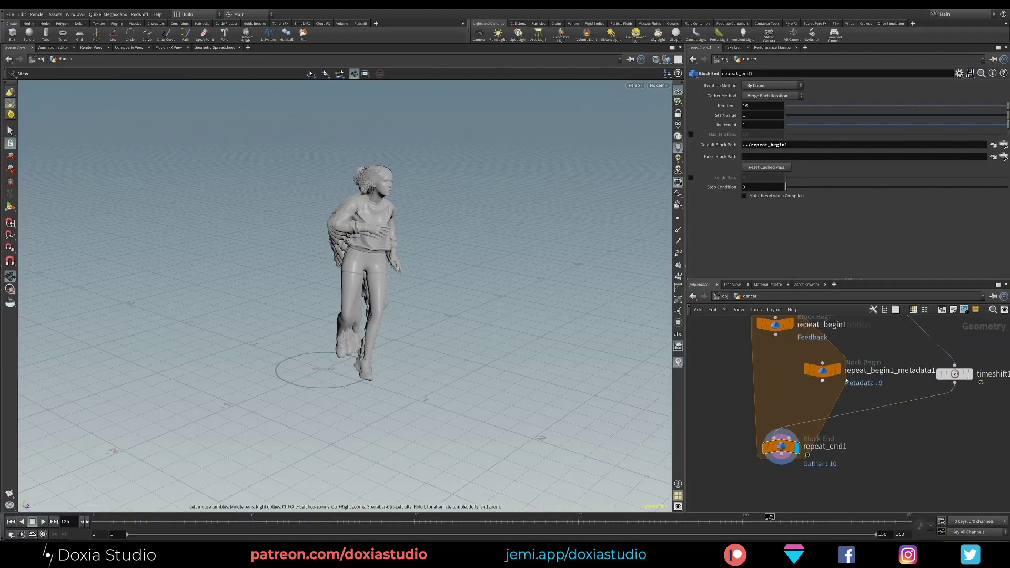
# - Append a Null node below repeat_end1 and display it
pyautogui.scroll(-4, 846, 379)
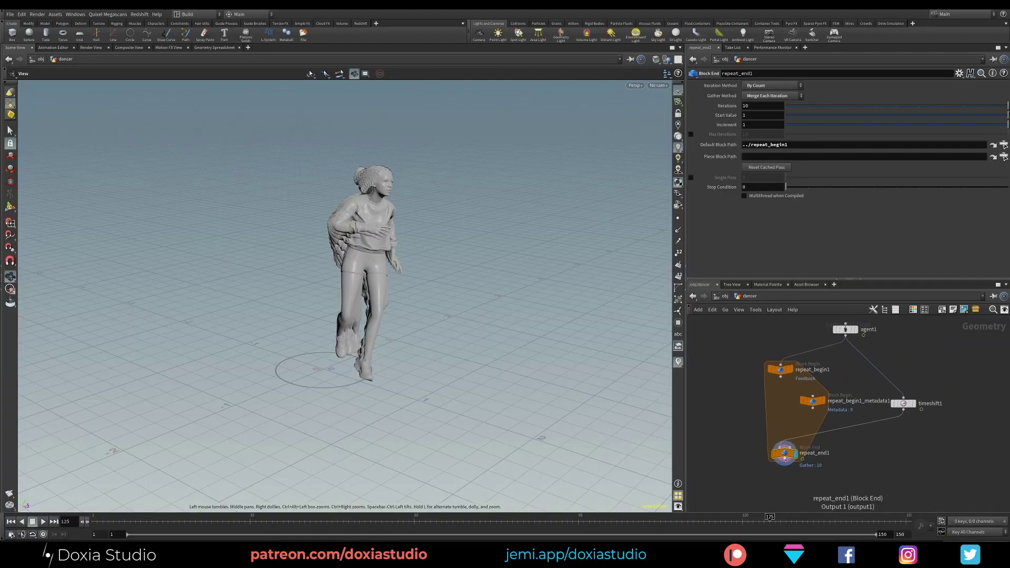
pyautogui.press('Tab')
pyautogui.write('null')
pyautogui.press('Return')
pyautogui.click(784, 488)
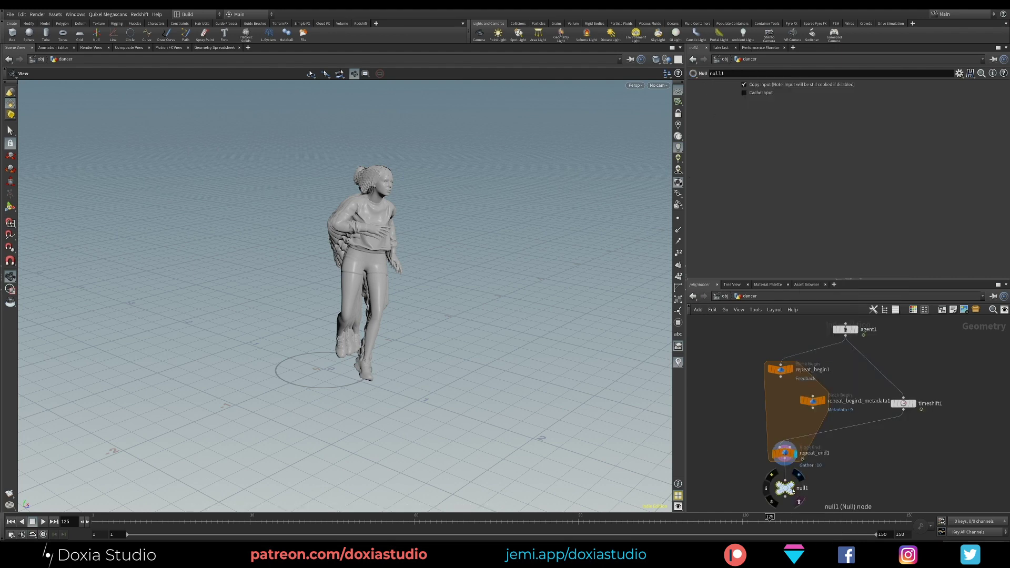
pyautogui.click(798, 475)
# - Duplicate the agent1 node beside the original and place a Null node beneath the copy
pyautogui.moveTo(886, 381); pyautogui.dragTo(821, 416, button='middle')
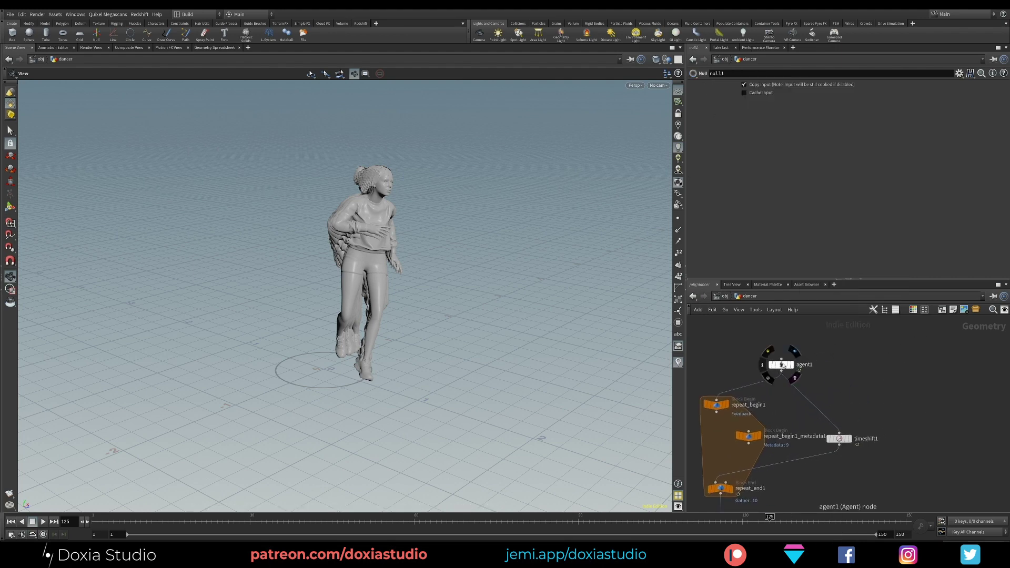
pyautogui.moveTo(782, 365); pyautogui.dragTo(860, 341)
pyautogui.press('Tab')
pyautogui.write('nu')
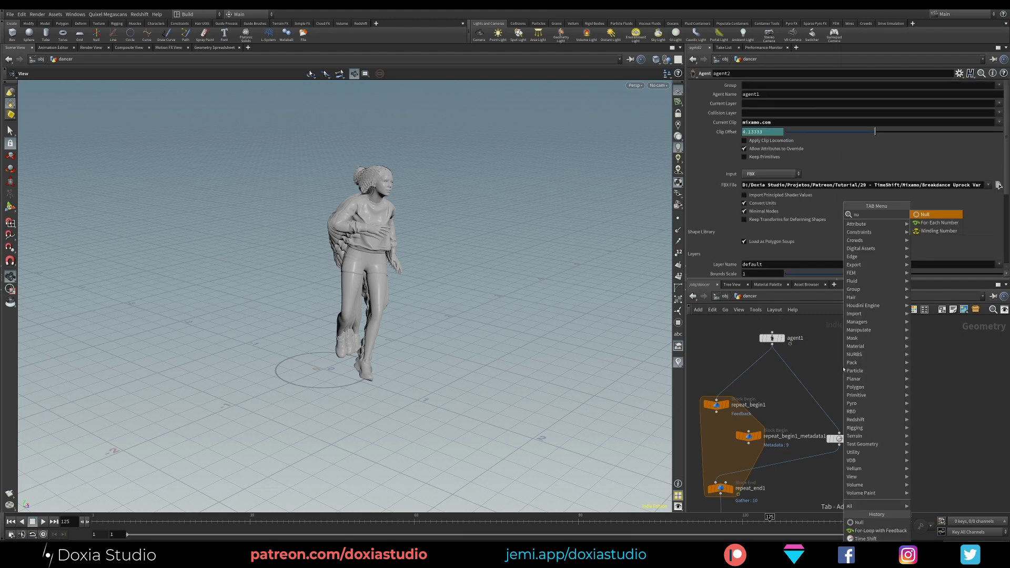
pyautogui.press('Return')
pyautogui.click(842, 377)
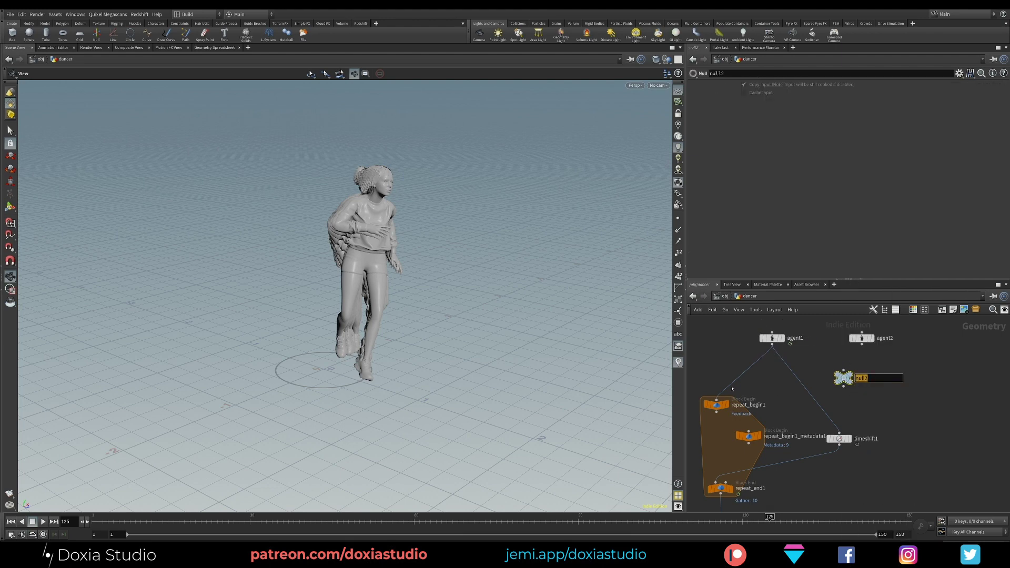
# - Name the new Null node base_dancer and wire agent2 through it into the loop and timeshift1
pyautogui.write('base_dancer')
pyautogui.press('Return')
pyautogui.moveTo(842, 386); pyautogui.dragTo(801, 388)
pyautogui.moveTo(859, 344); pyautogui.dragTo(801, 382)
# - Load Breakdance Freezes (1).fbx as the FBX file of agent2
pyautogui.click(868, 339)
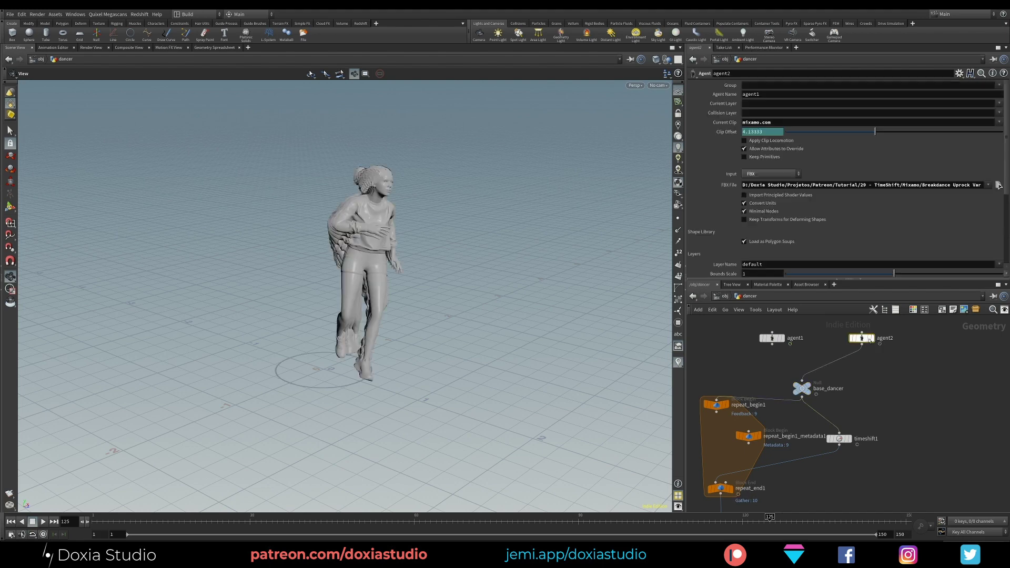
pyautogui.click(997, 185)
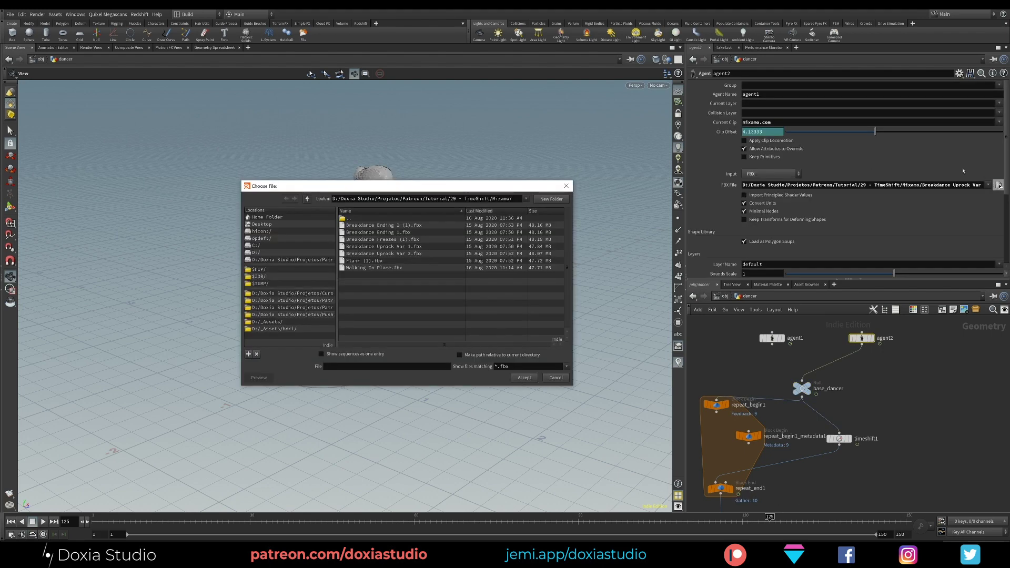
pyautogui.click(425, 240)
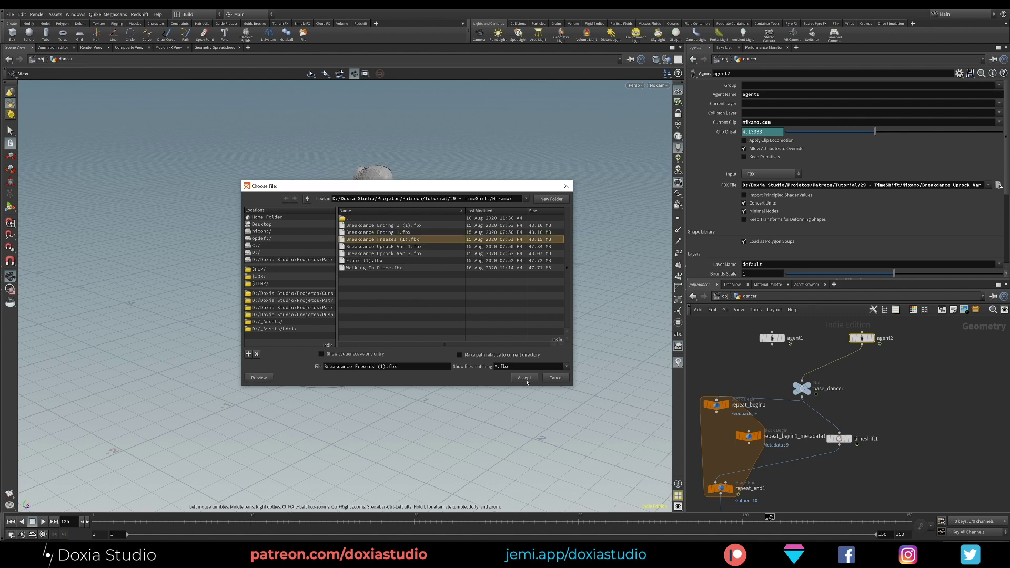
pyautogui.click(525, 377)
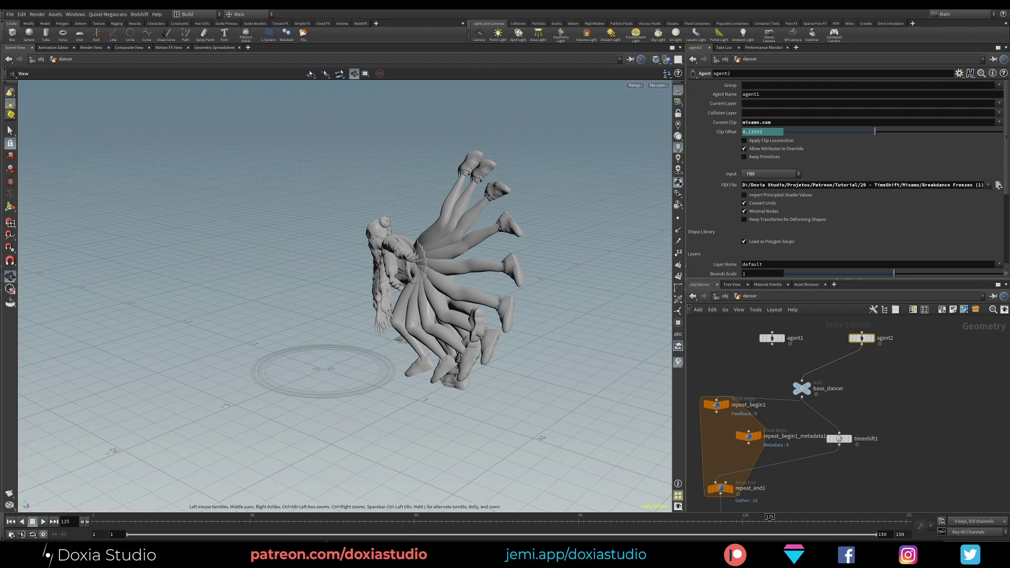
# - Extend the timeline's end frame to 300 and scrub through the new dance clip
pyautogui.moveTo(214, 525); pyautogui.dragTo(638, 520)
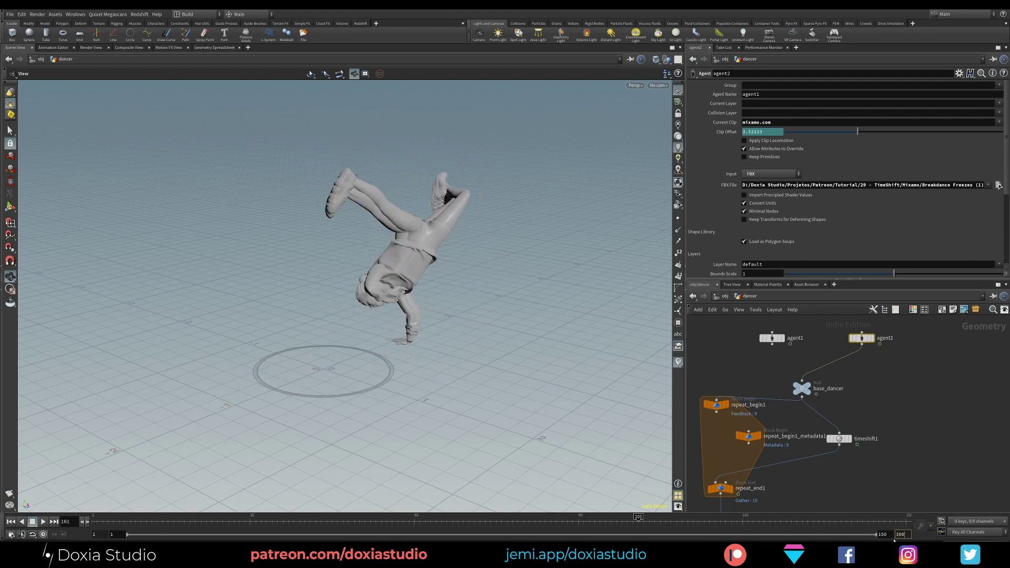
pyautogui.press('Return')
pyautogui.moveTo(191, 520); pyautogui.dragTo(403, 513)
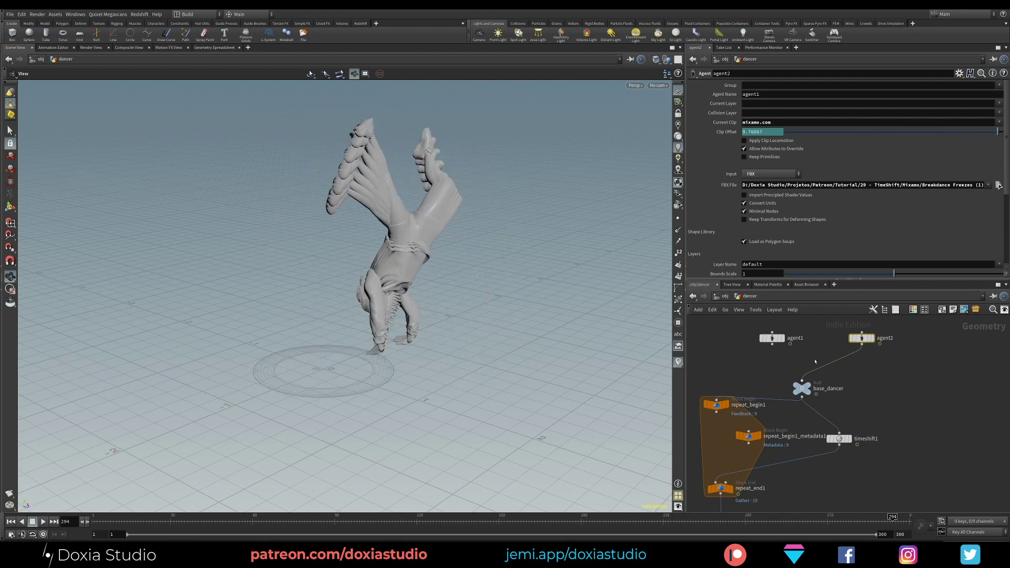
# - Set the iterations of repeat_end1 to 1
pyautogui.moveTo(839, 438); pyautogui.dragTo(890, 374, button='middle')
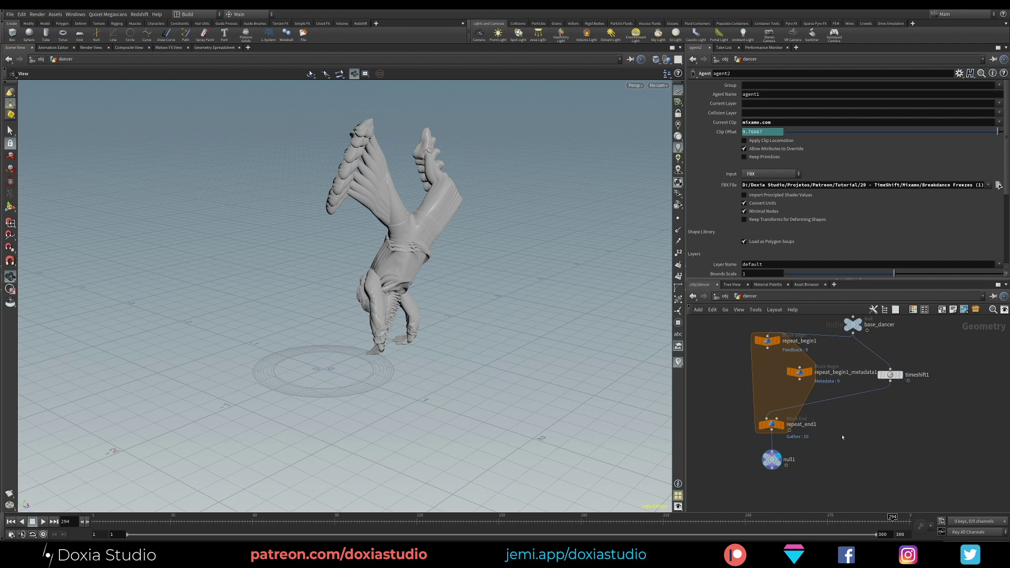
pyautogui.click(771, 423)
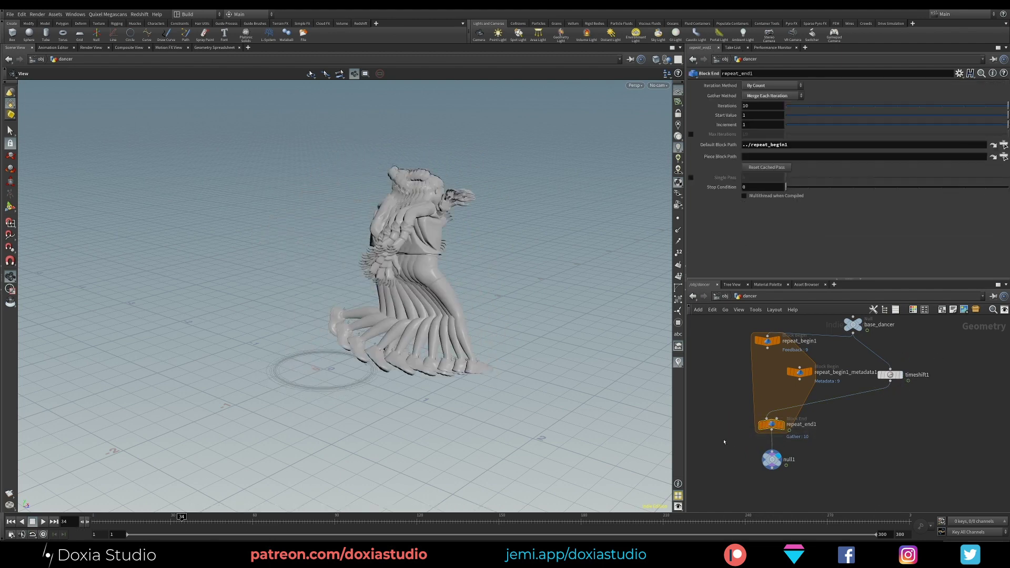
pyautogui.moveTo(829, 106); pyautogui.dragTo(704, 106)
pyautogui.click(766, 105)
pyautogui.write('1')
pyautogui.press('Return')
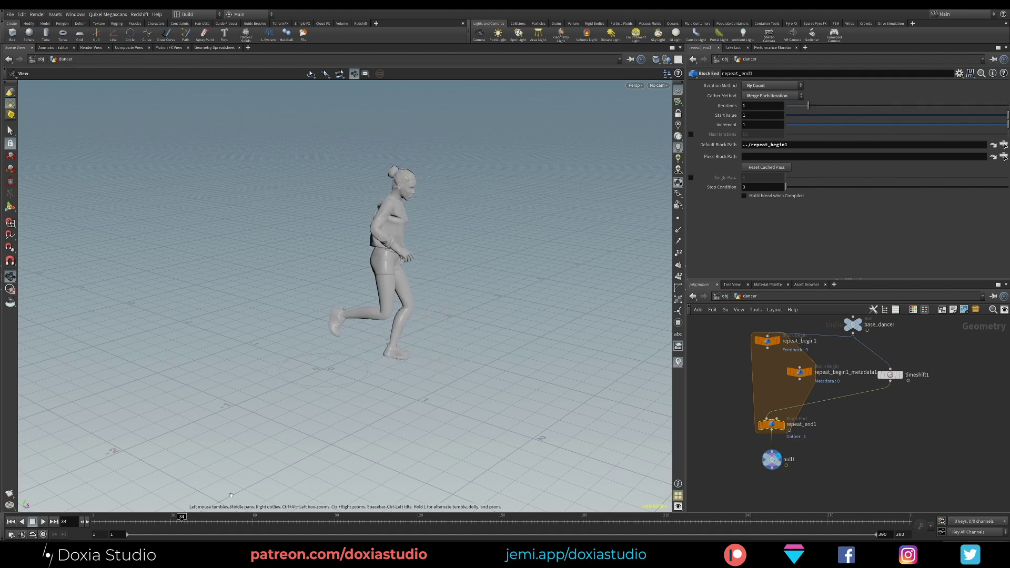
# - Key the iterations of repeat_end1 at frame 60 and change the key's interpolation to linear()
pyautogui.moveTo(199, 521); pyautogui.dragTo(253, 524)
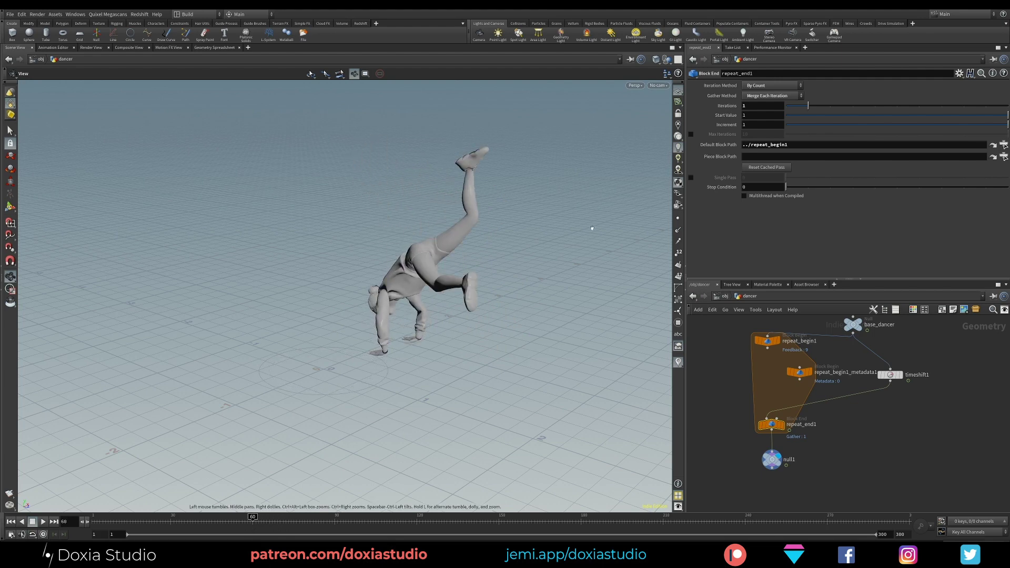
pyautogui.keyDown('alt'); pyautogui.click(728, 107); pyautogui.keyUp('alt')
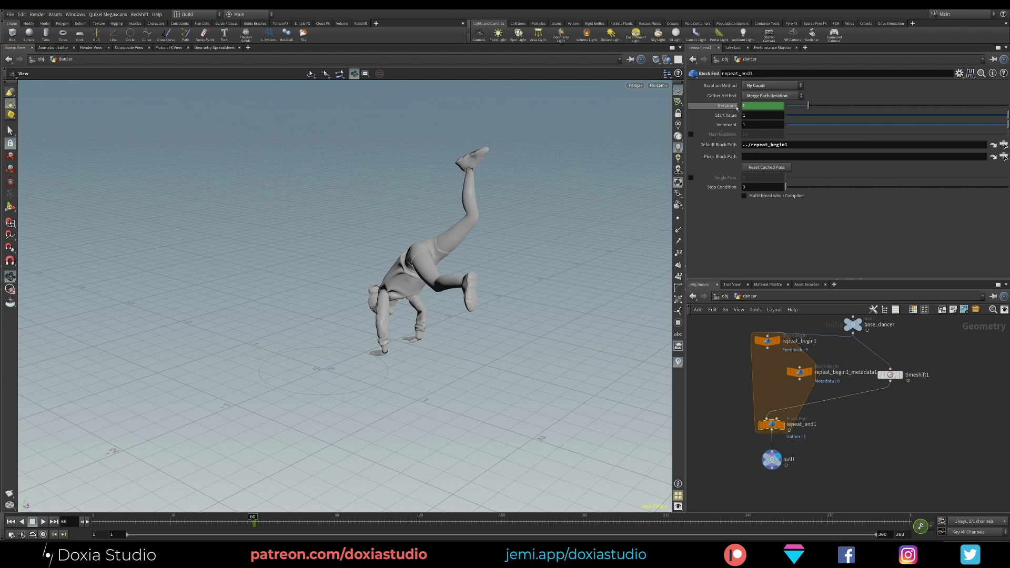
pyautogui.click(731, 106)
pyautogui.doubleClick(757, 107)
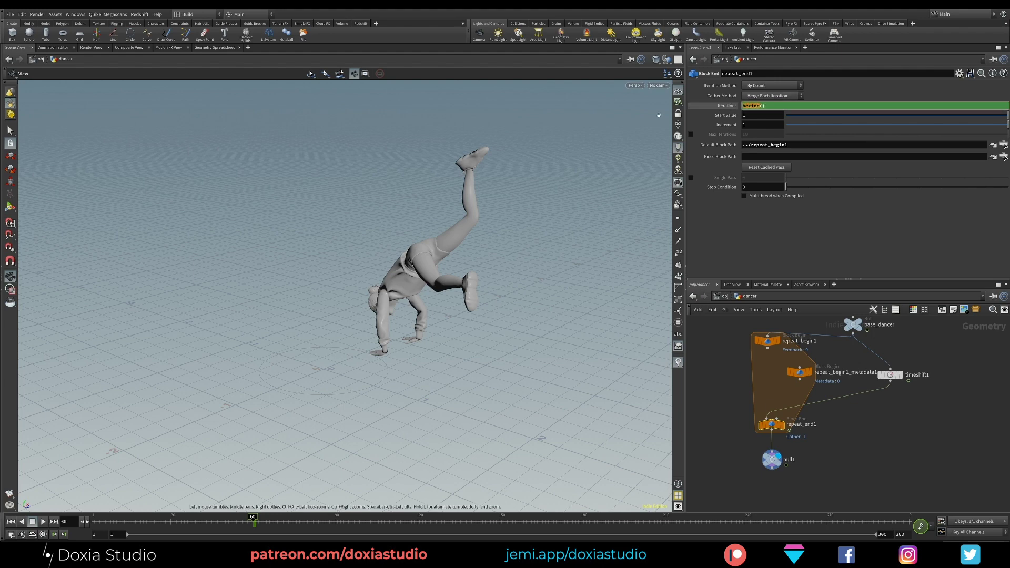
pyautogui.write('linear')
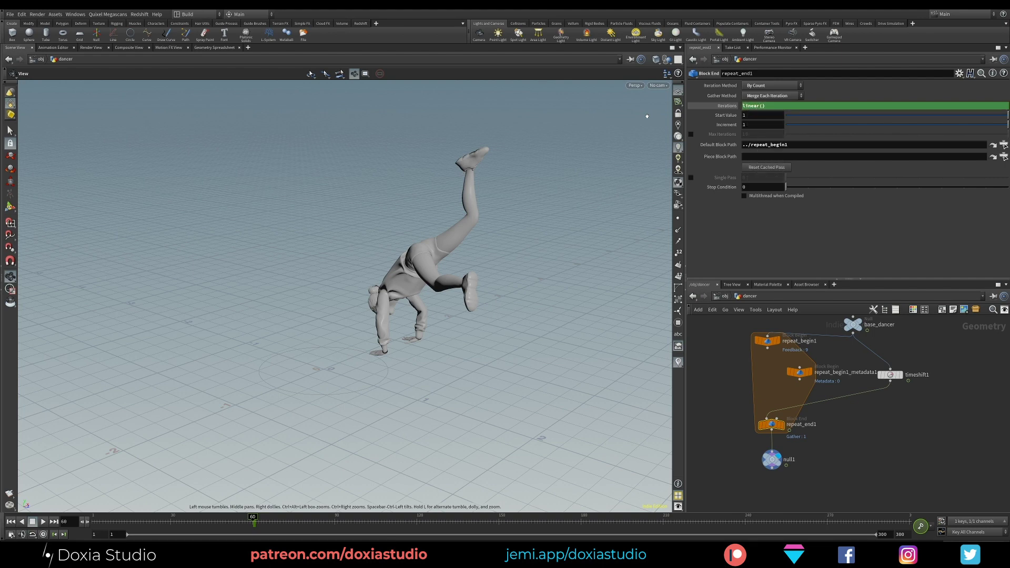
pyautogui.click(728, 106)
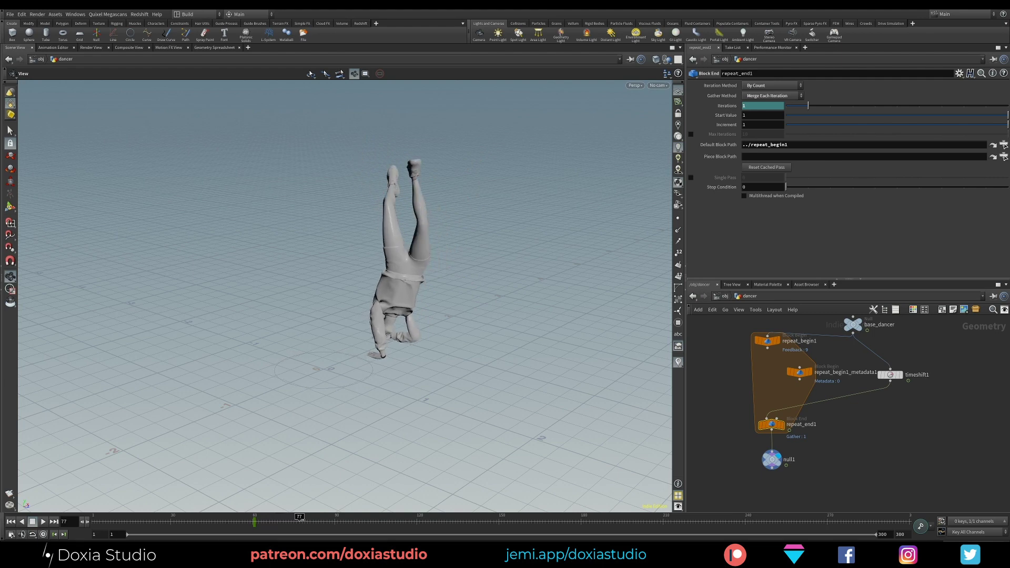
# - Key the iterations of repeat_end1 at 10 on frame 70
pyautogui.moveTo(283, 527)
pyautogui.mouseDown()
pyautogui.moveTo(256, 527)
pyautogui.moveTo(278, 527)
pyautogui.mouseUp()
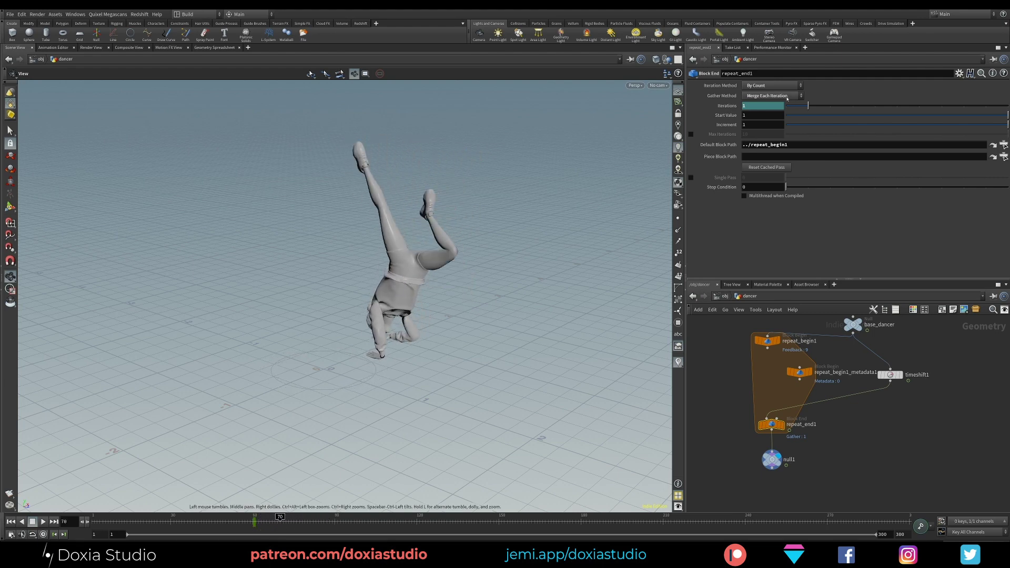
pyautogui.write('10')
pyautogui.press('Return')
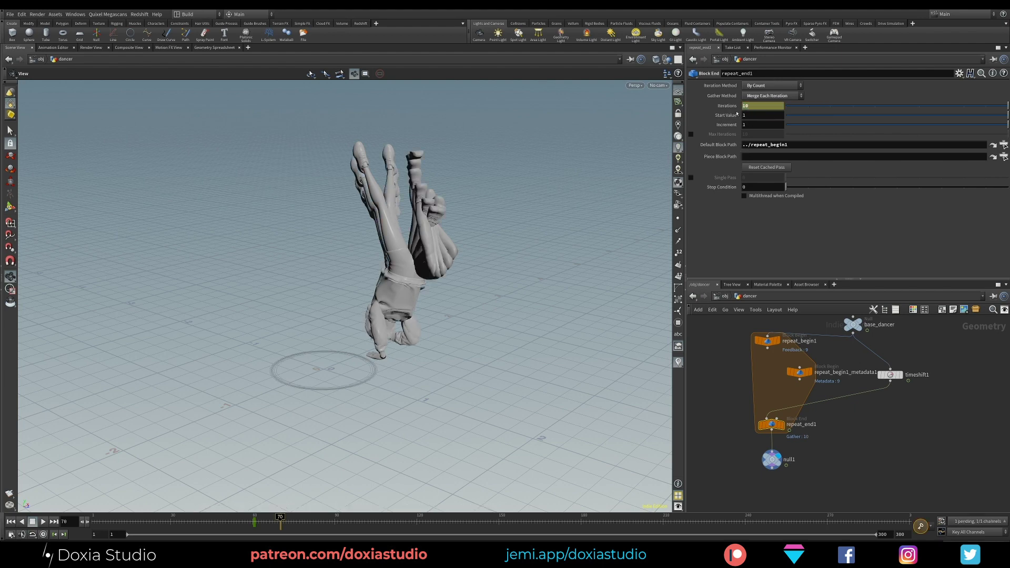
pyautogui.keyDown('alt'); pyautogui.click(727, 106); pyautogui.keyUp('alt')
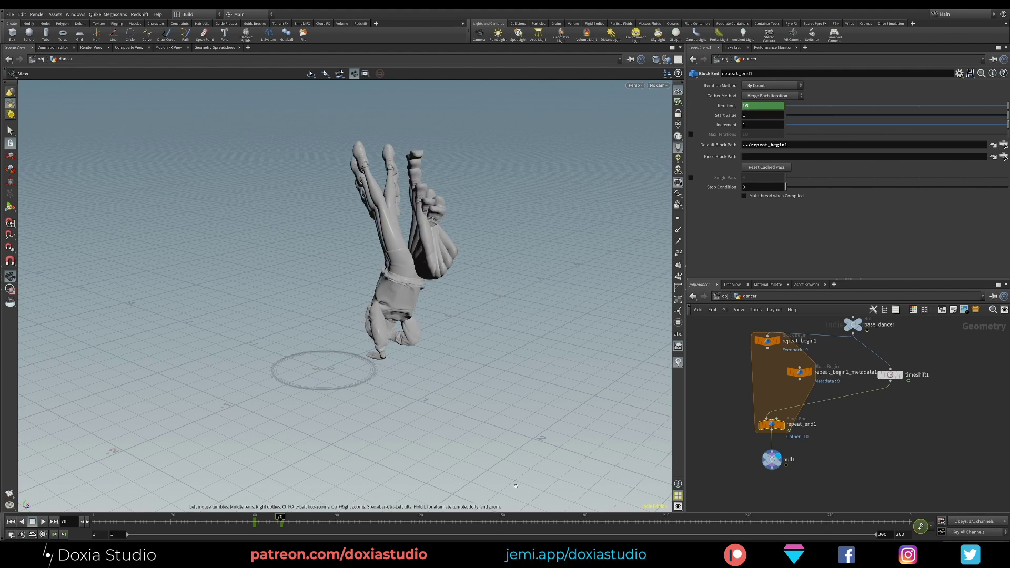
# - Key the iterations of repeat_end1 at 10 on frame 120 and at 1 on frame 130
pyautogui.click(889, 374)
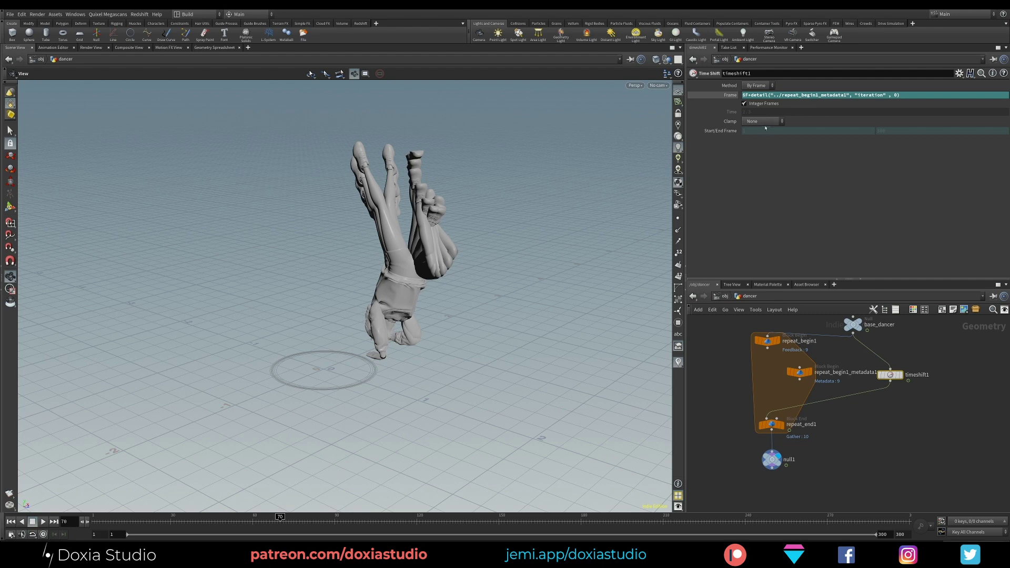
pyautogui.click(771, 424)
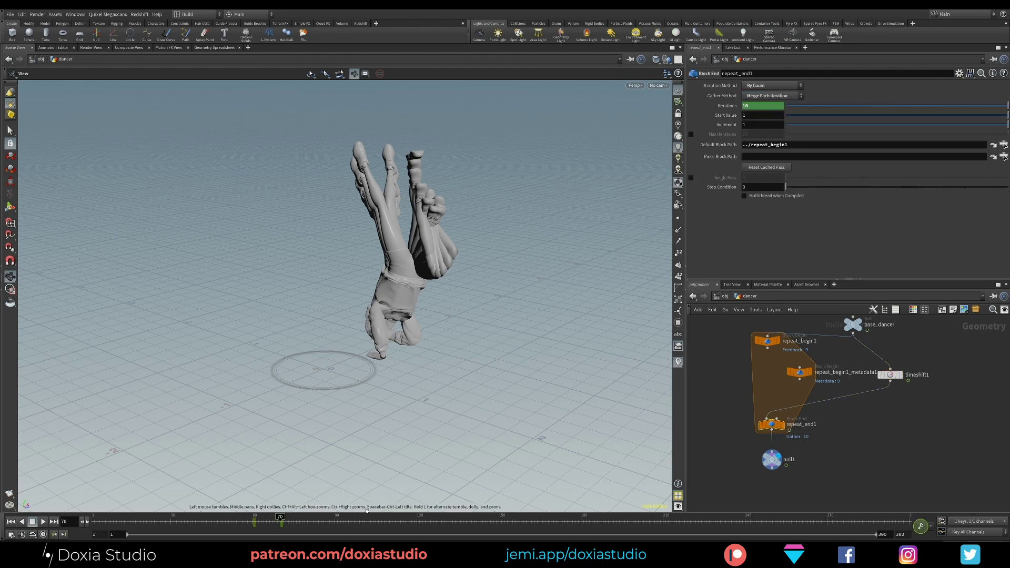
pyautogui.moveTo(306, 519); pyautogui.dragTo(416, 524)
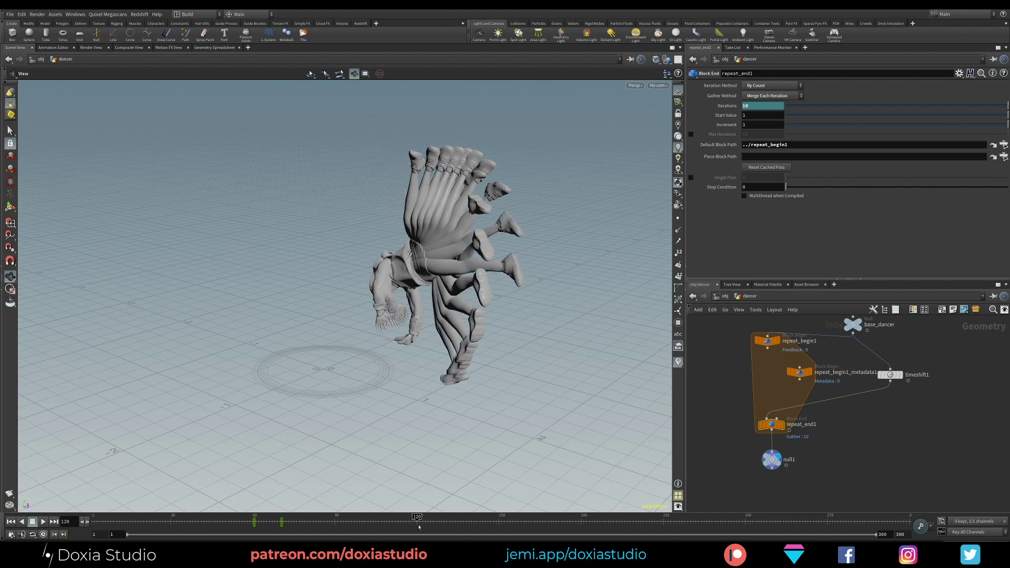
pyautogui.keyDown('alt'); pyautogui.click(727, 106); pyautogui.keyUp('alt')
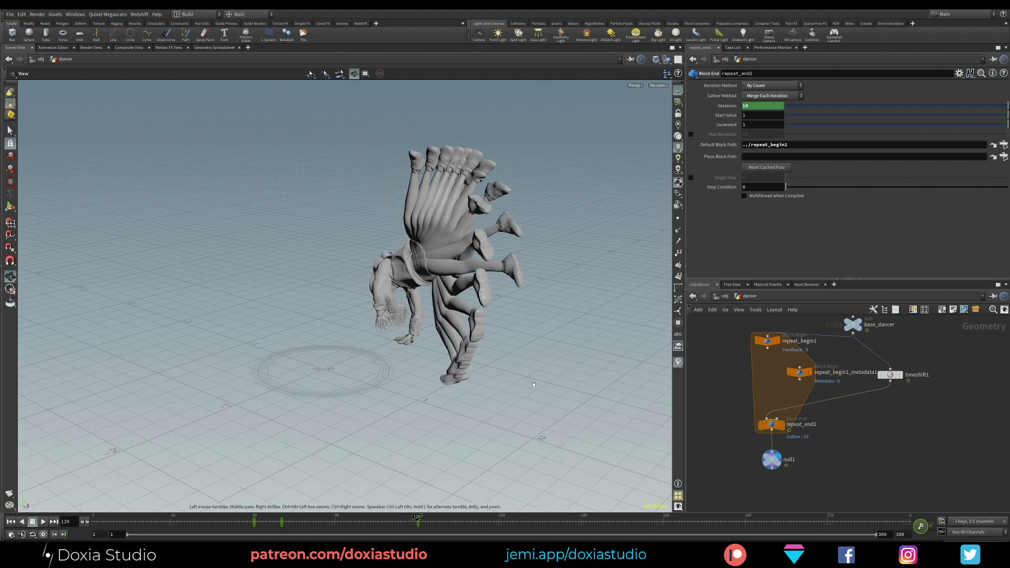
pyautogui.moveTo(419, 528); pyautogui.dragTo(443, 526)
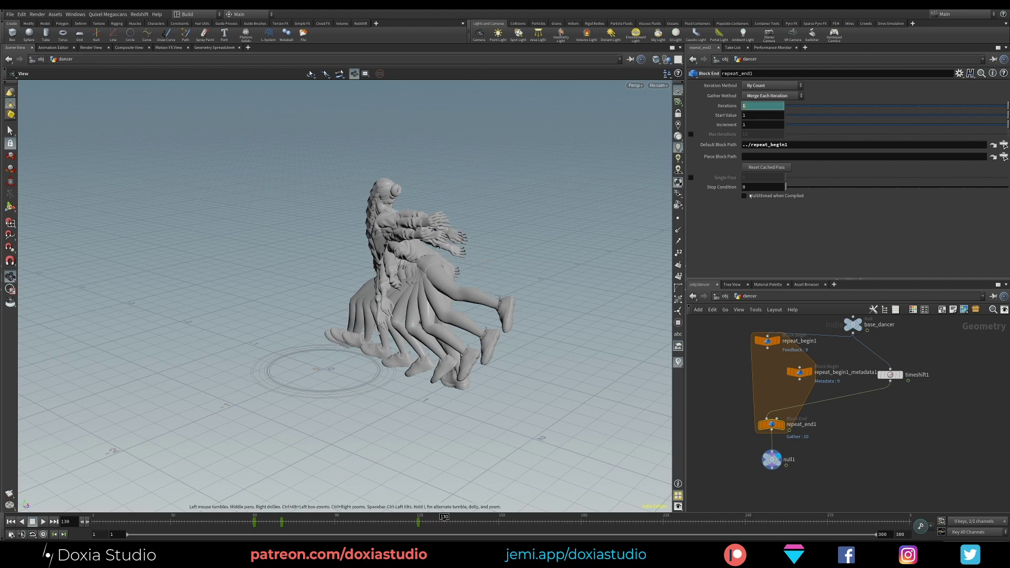
pyautogui.keyDown('alt'); pyautogui.click(727, 106); pyautogui.keyUp('alt')
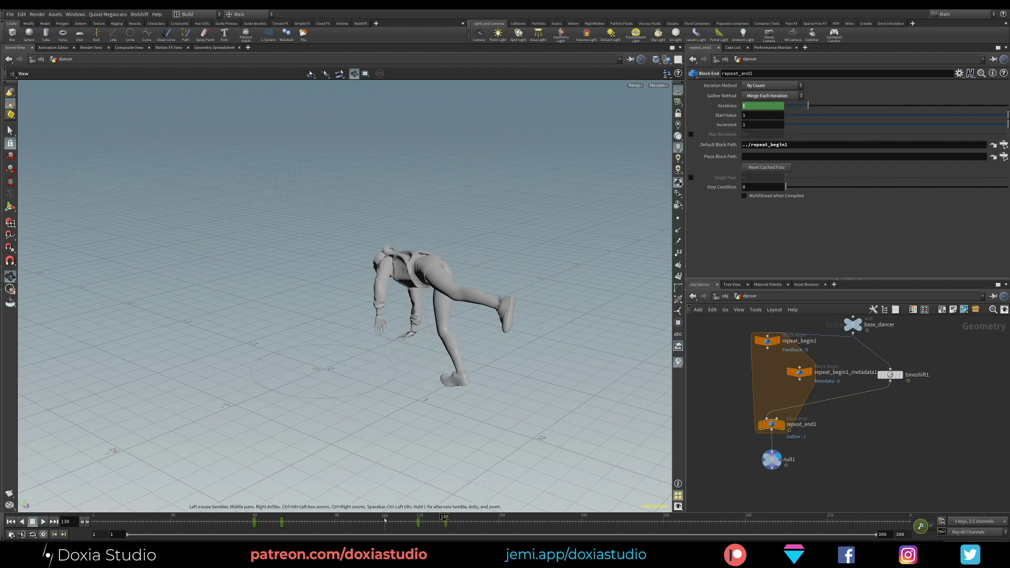
# - Scrub the keyed animation back to frame 21, and draw another forward stroke from 60 on the Illustrator timeline in a newly picked colour
pyautogui.moveTo(385, 520); pyautogui.dragTo(146, 520)
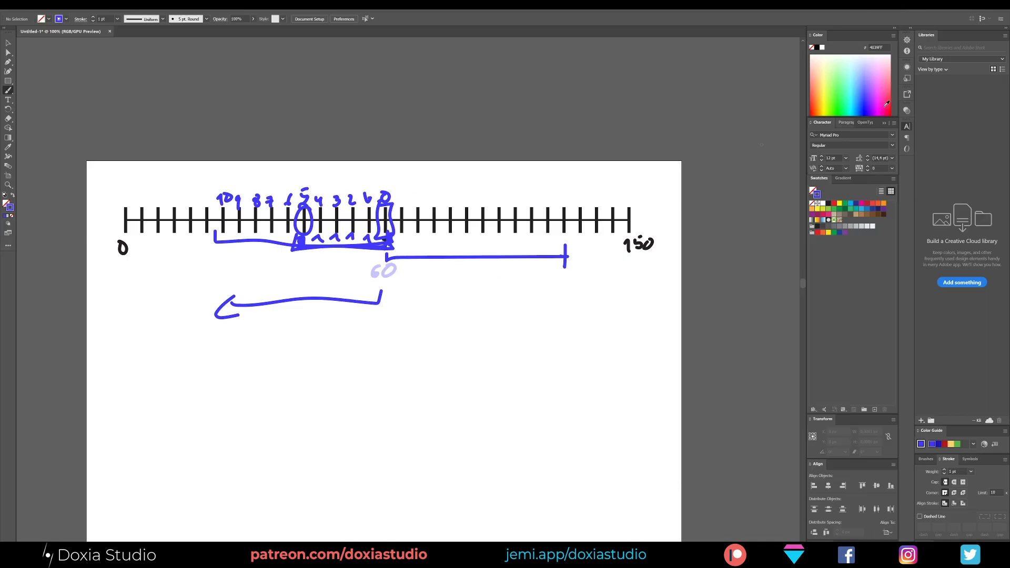
pyautogui.click(890, 94)
pyautogui.moveTo(400, 250); pyautogui.dragTo(548, 249)
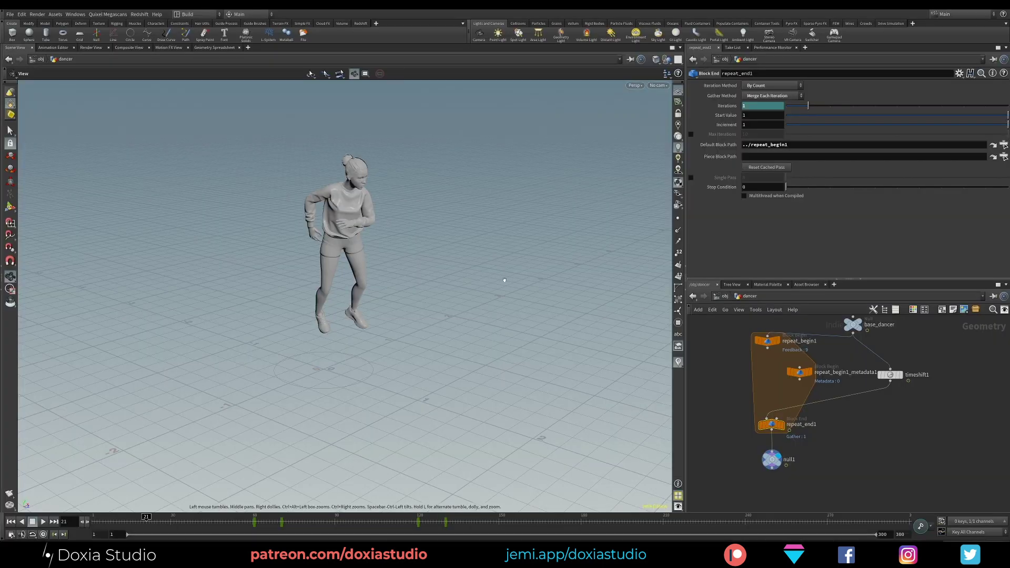
# - In Houdini, change timeshift1's frame expression to $F-detail("../repeat_begin1_metadata1", "iteration" , 0) and scrub to frame 100
pyautogui.moveTo(314, 306); pyautogui.dragTo(328, 471, button='right')
pyautogui.moveTo(328, 471); pyautogui.dragTo(284, 495, button='middle')
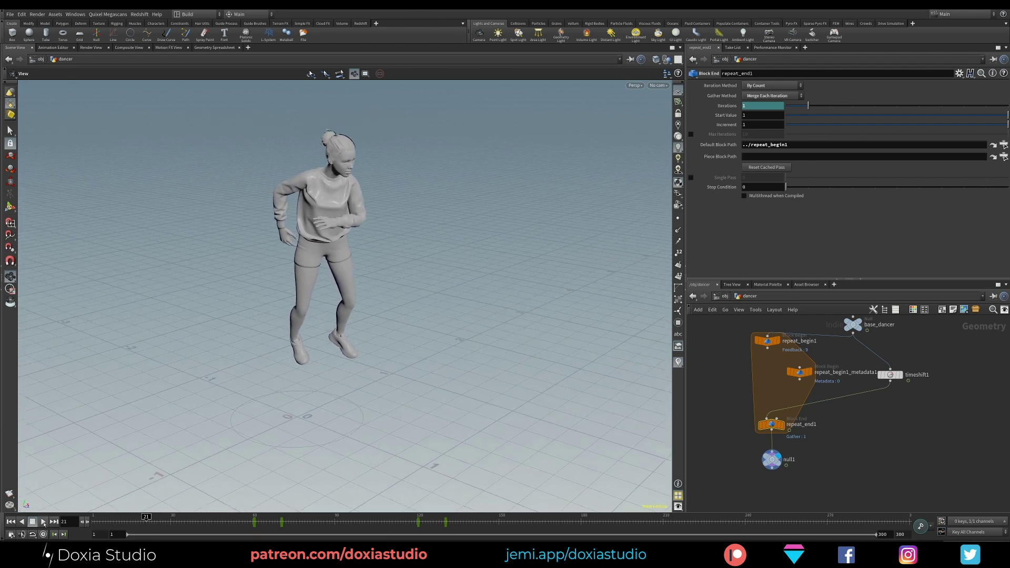
pyautogui.click(890, 374)
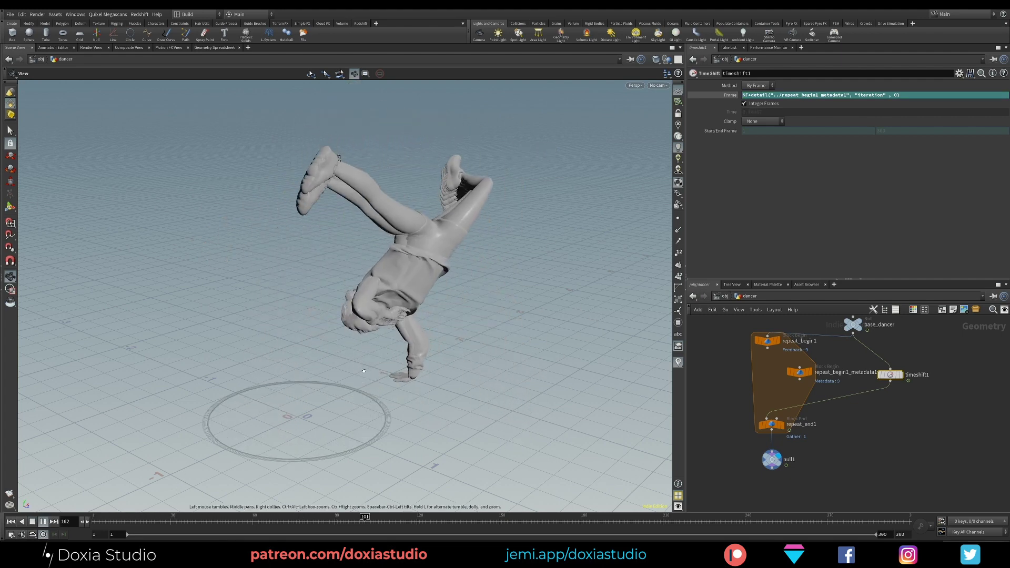
pyautogui.moveTo(218, 521); pyautogui.dragTo(361, 519)
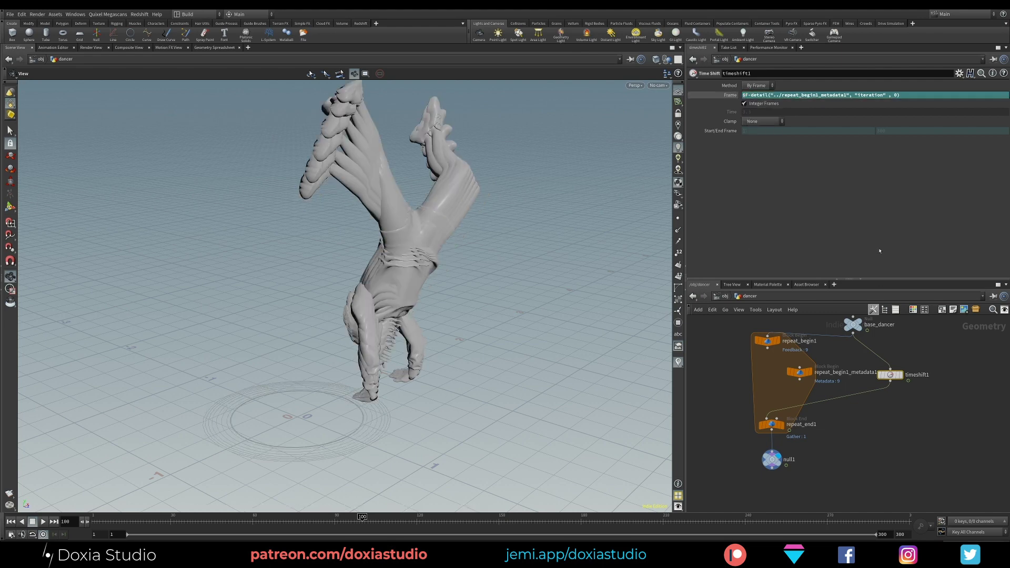
# - Examine the dancer's trail around the iteration keys of repeat_end1 by scrubbing the timeline
pyautogui.moveTo(362, 518); pyautogui.dragTo(149, 500)
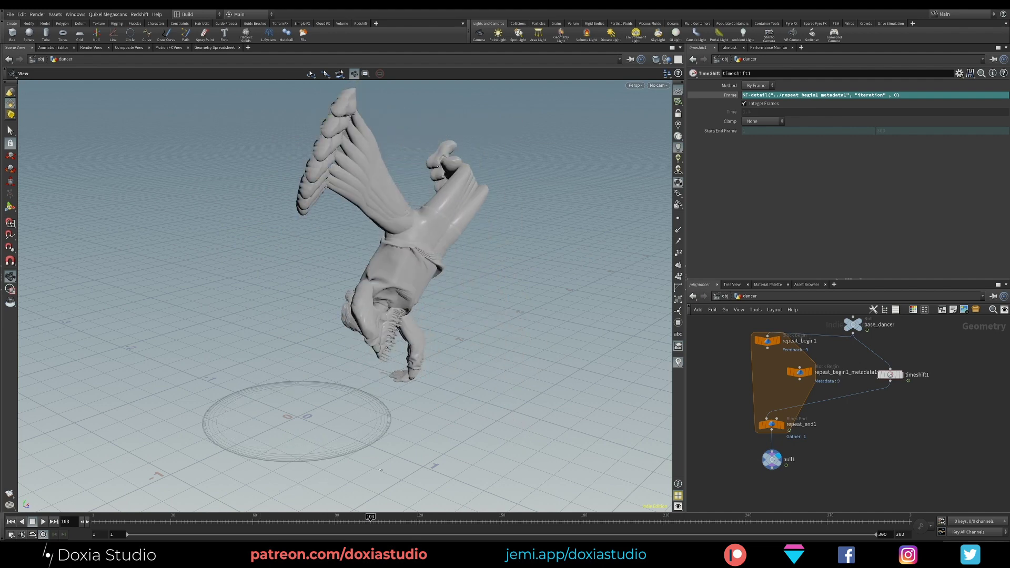
pyautogui.moveTo(731, 439); pyautogui.dragTo(731, 438)
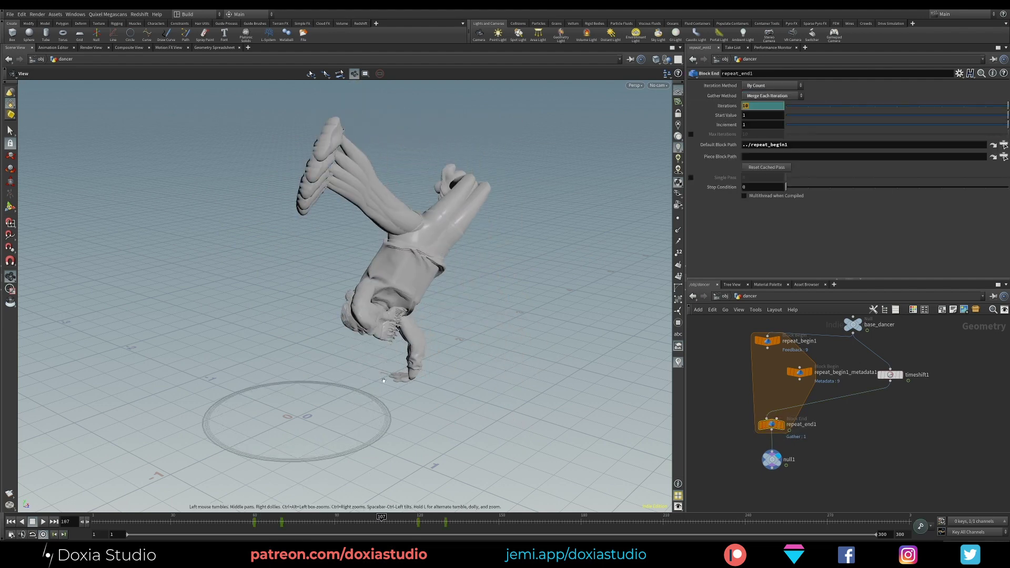
pyautogui.moveTo(383, 380); pyautogui.dragTo(276, 403)
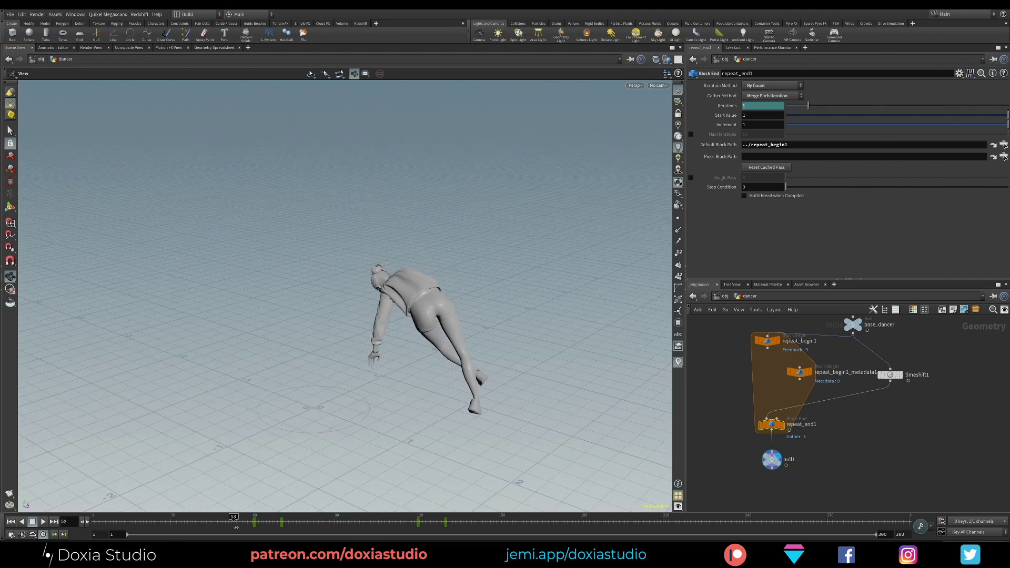